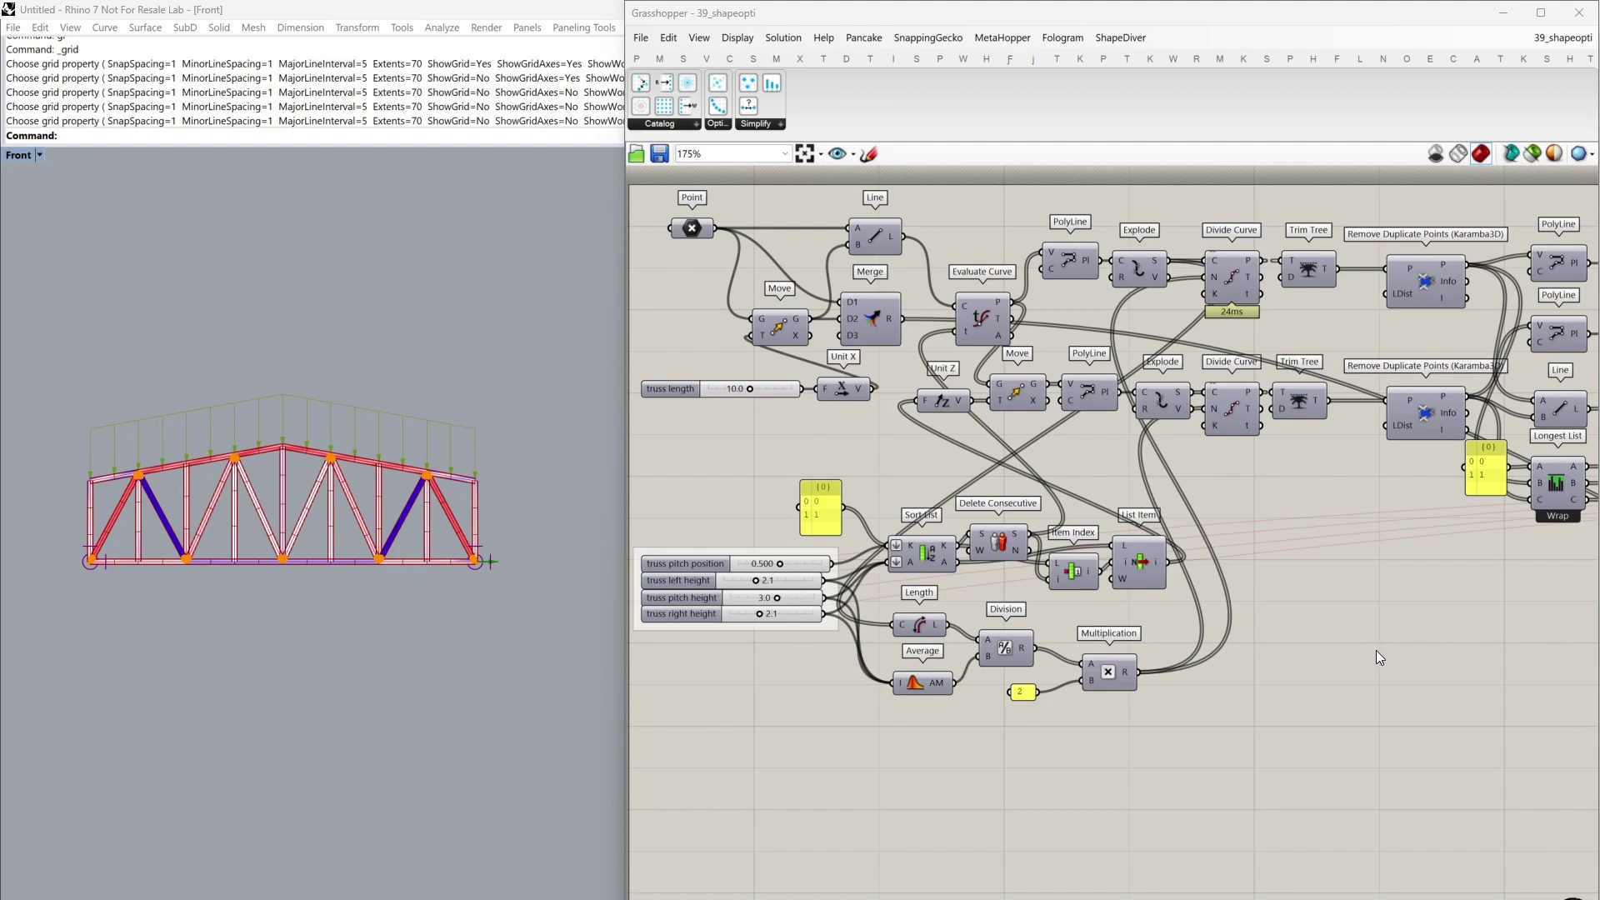
# Step: Set the truss sliders to pitch position 0.256, left height 1.7, pitch height 3.1, right height 3.8
pyautogui.scroll(3, 837, 577)
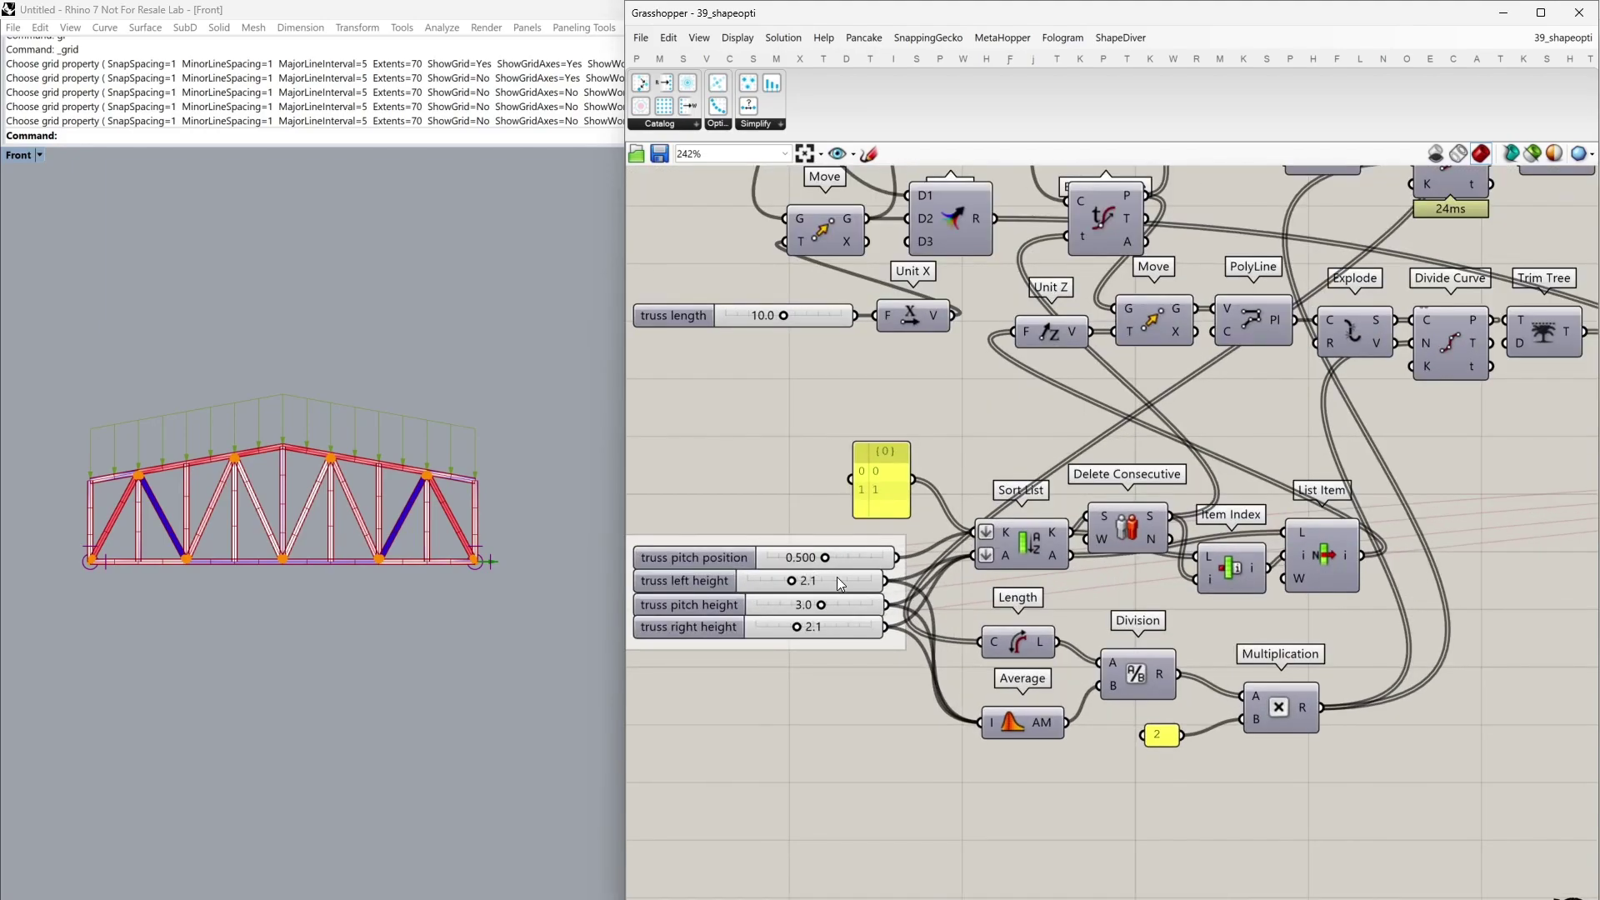
pyautogui.moveTo(893, 574); pyautogui.dragTo(907, 645)
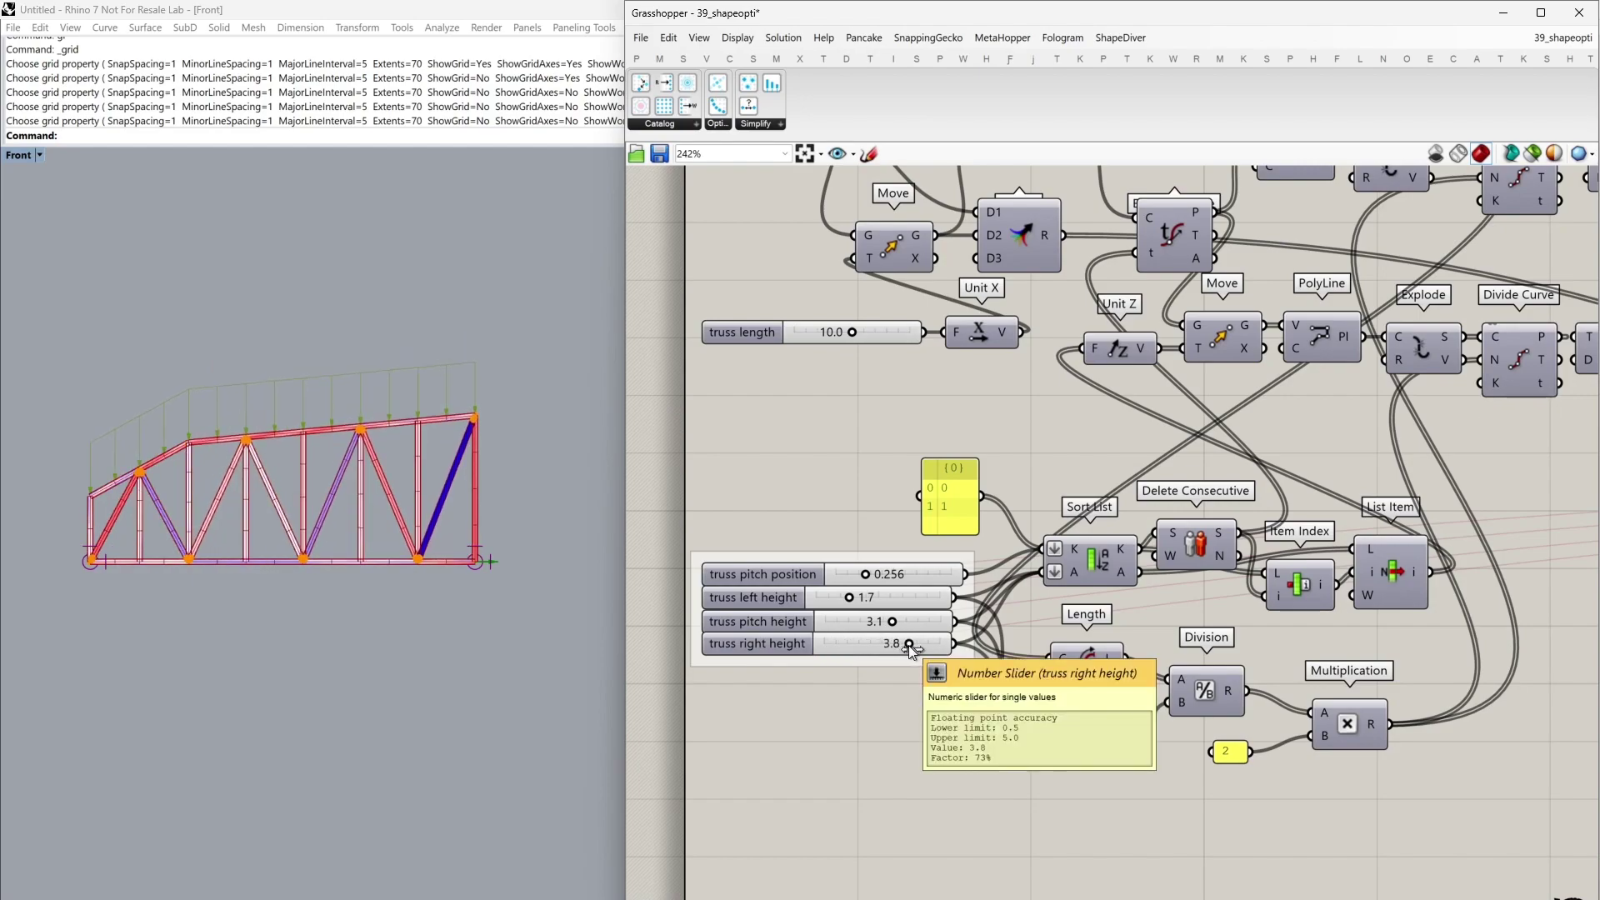
pyautogui.moveTo(866, 395); pyautogui.dragTo(856, 453, button='right')
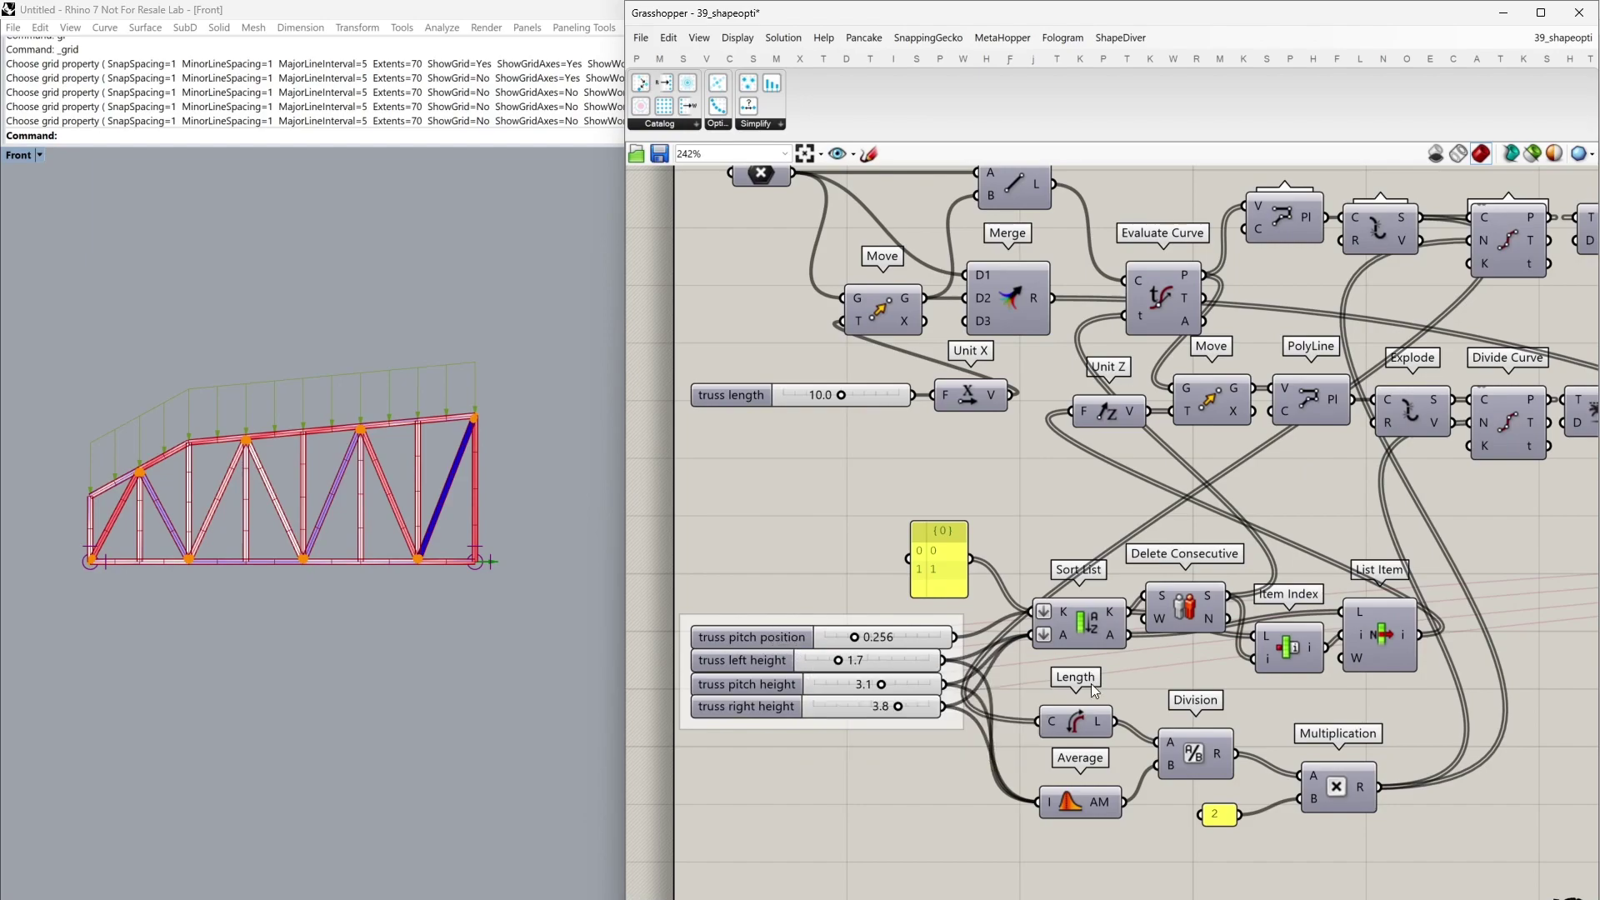
pyautogui.moveTo(1398, 525); pyautogui.dragTo(897, 590, button='right')
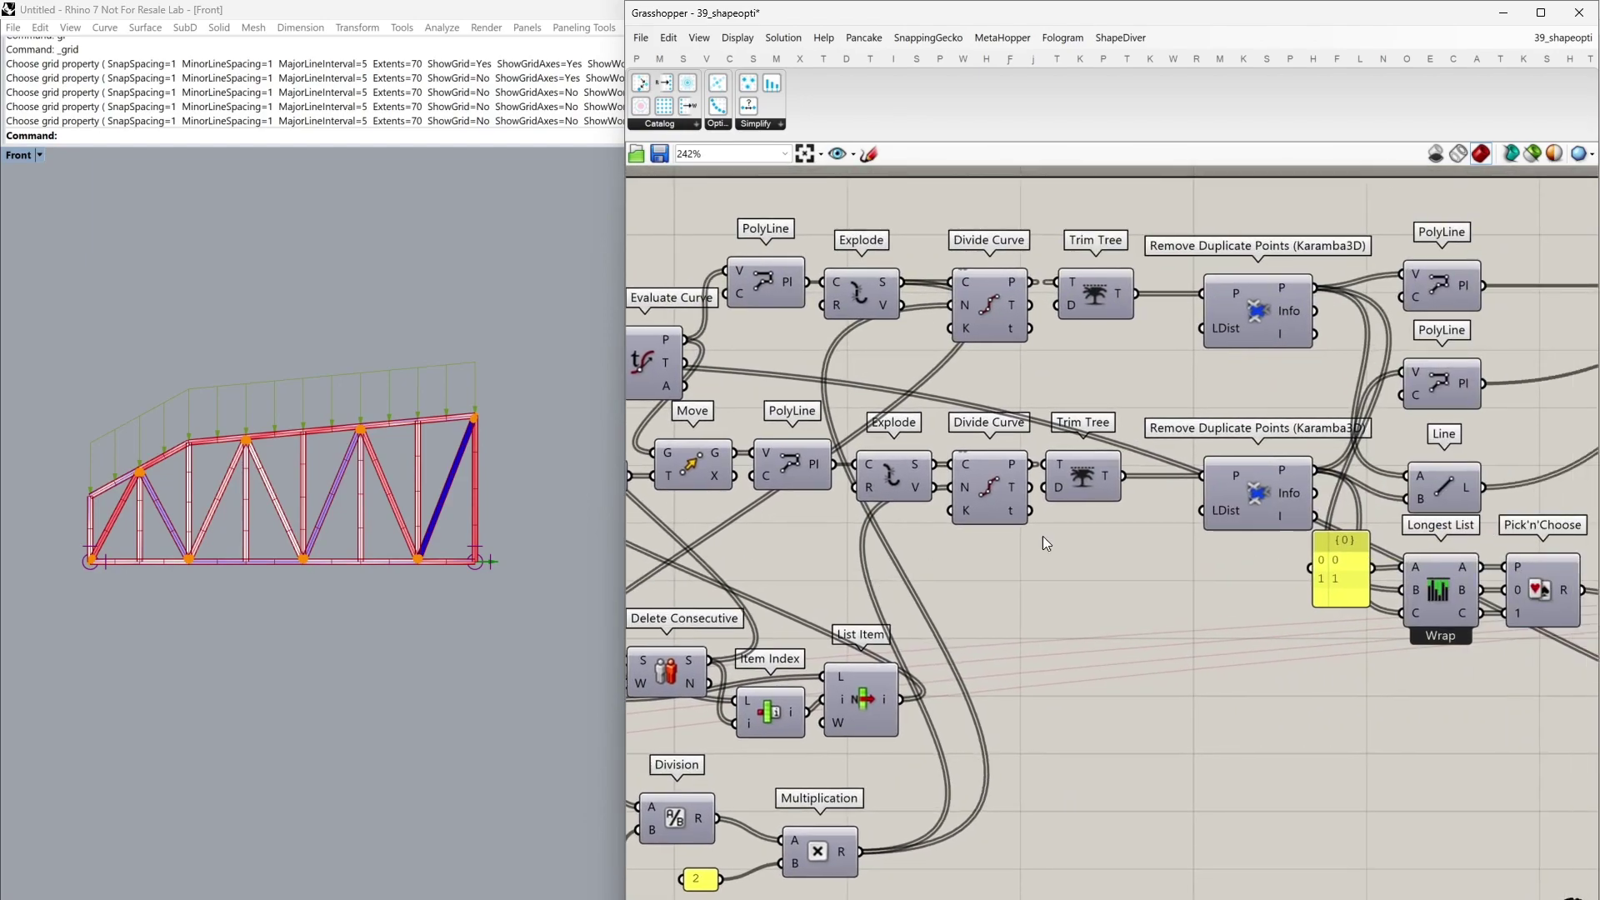
pyautogui.moveTo(1419, 450); pyautogui.dragTo(958, 497, button='right')
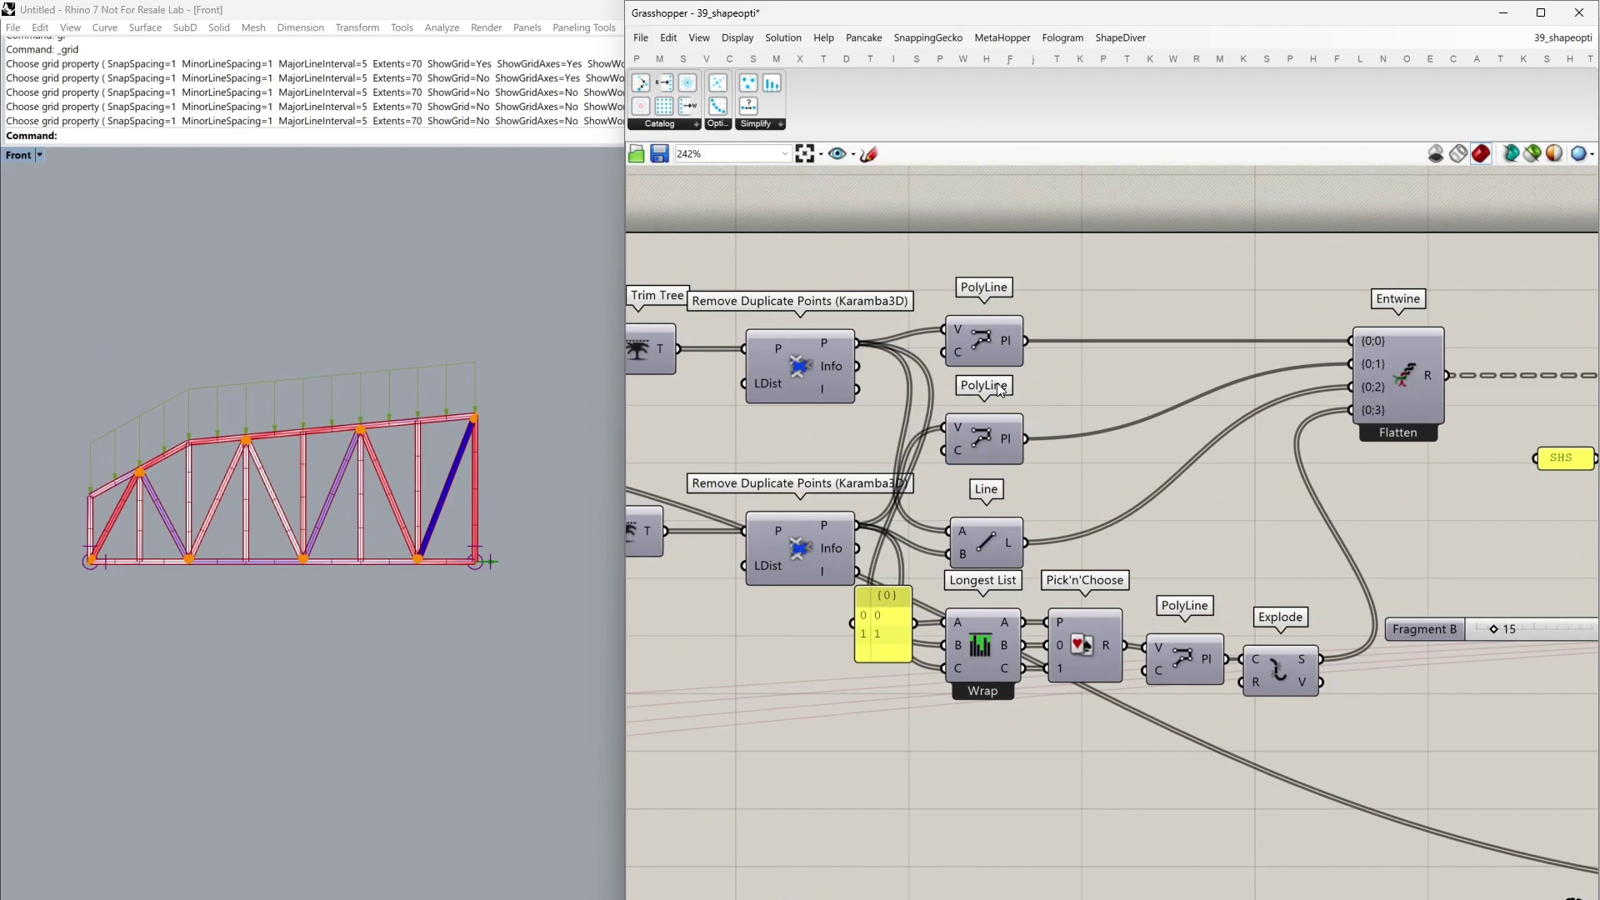
pyautogui.moveTo(1479, 372); pyautogui.dragTo(1262, 393, button='right')
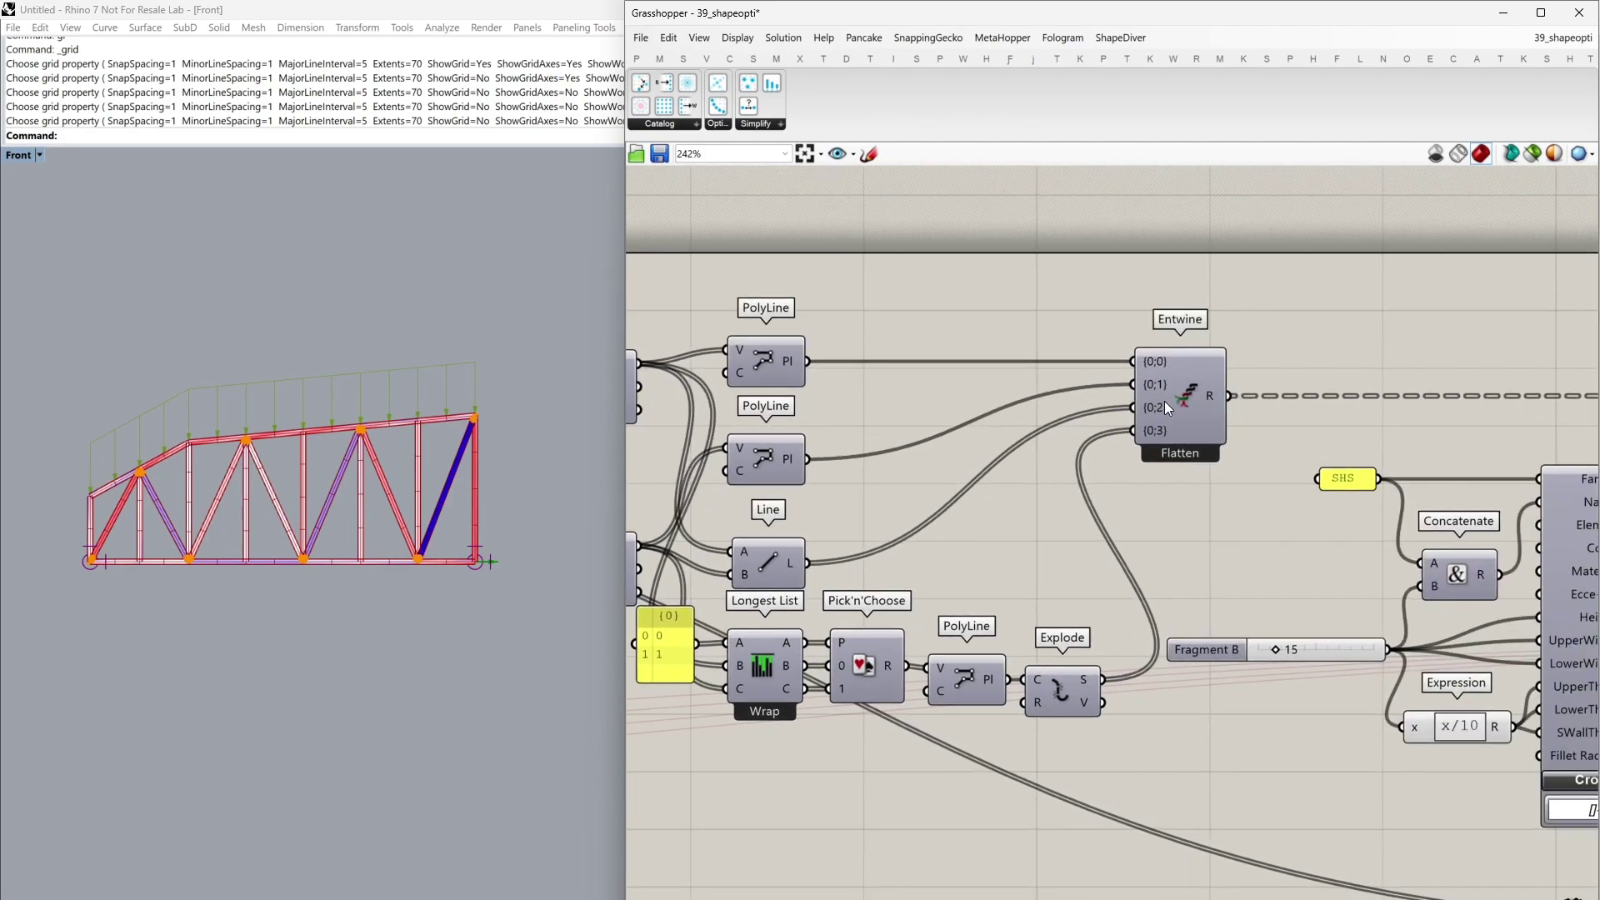
pyautogui.click(780, 370)
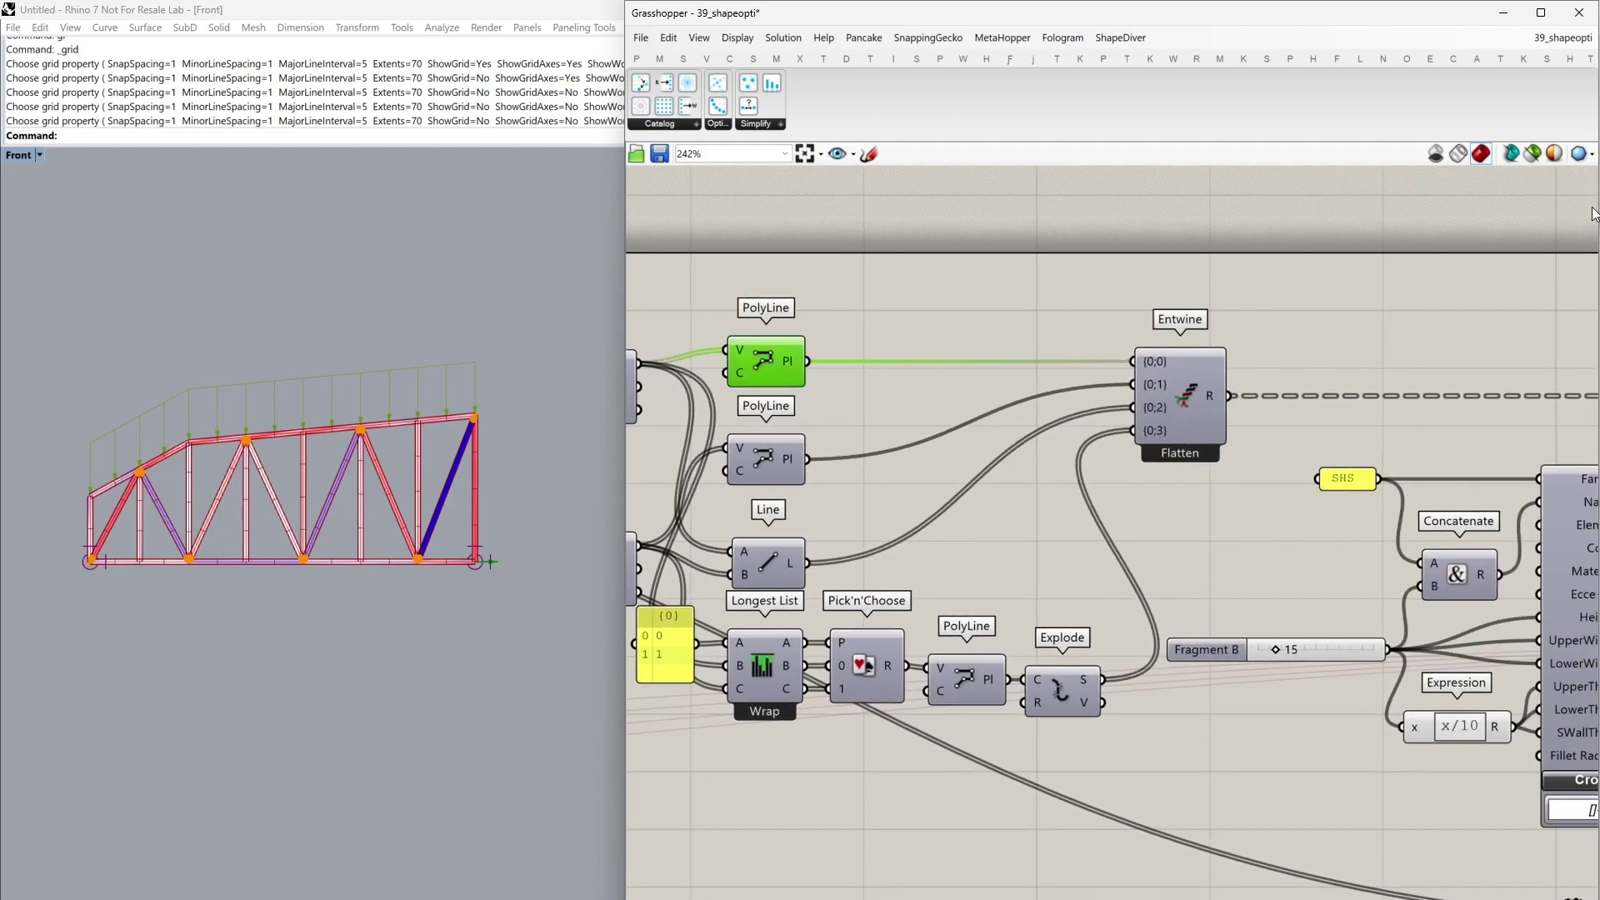
pyautogui.click(1531, 153)
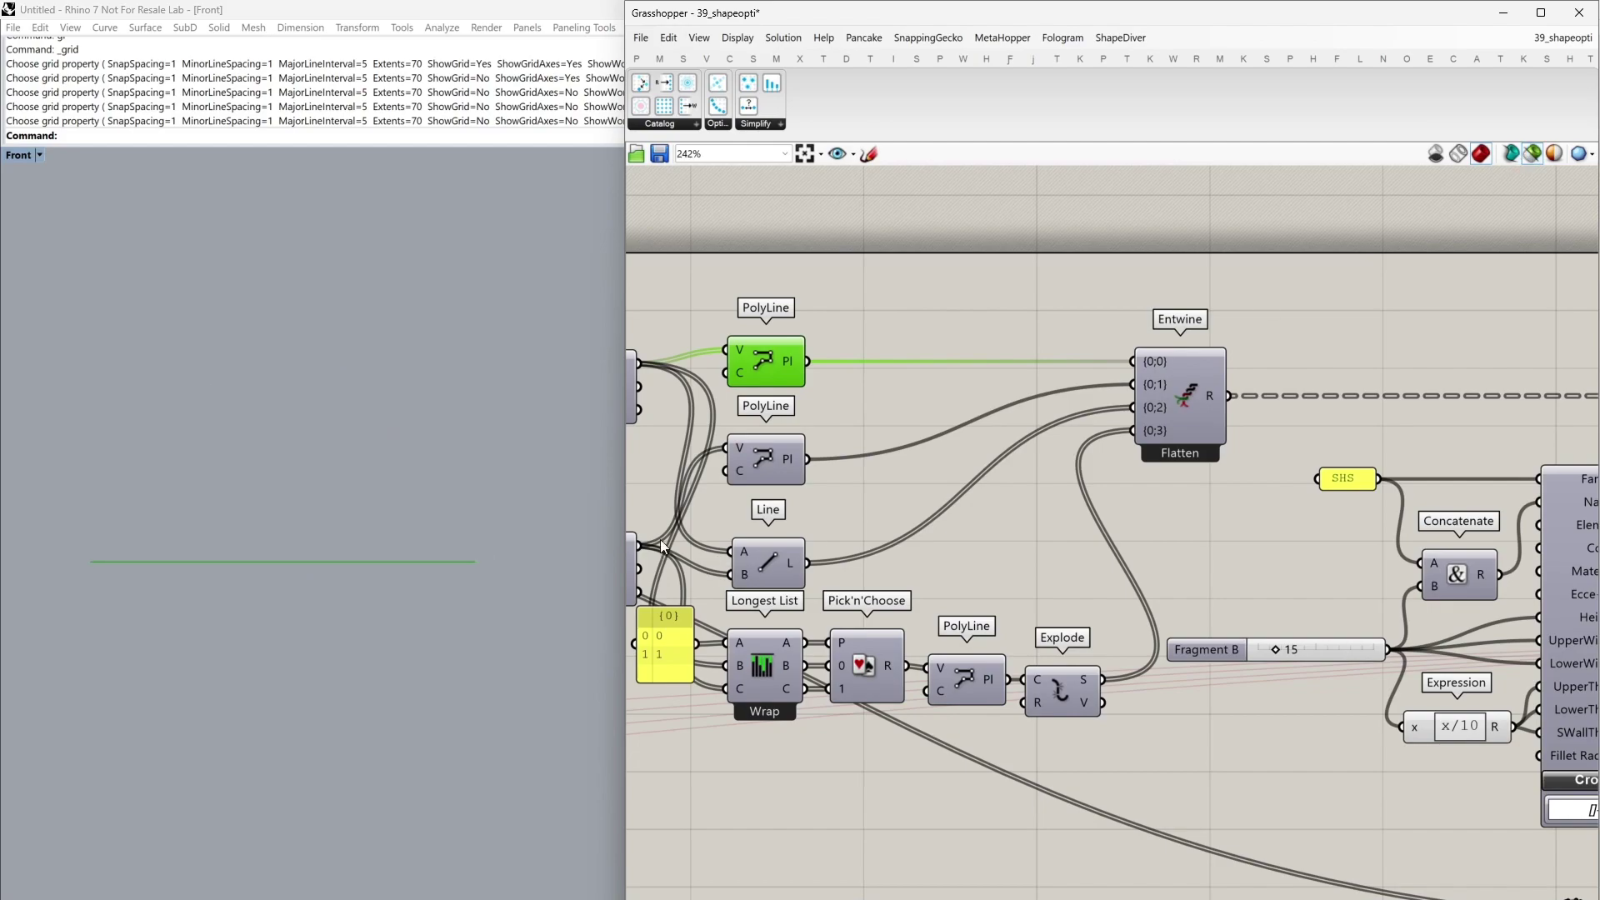
pyautogui.click(758, 462)
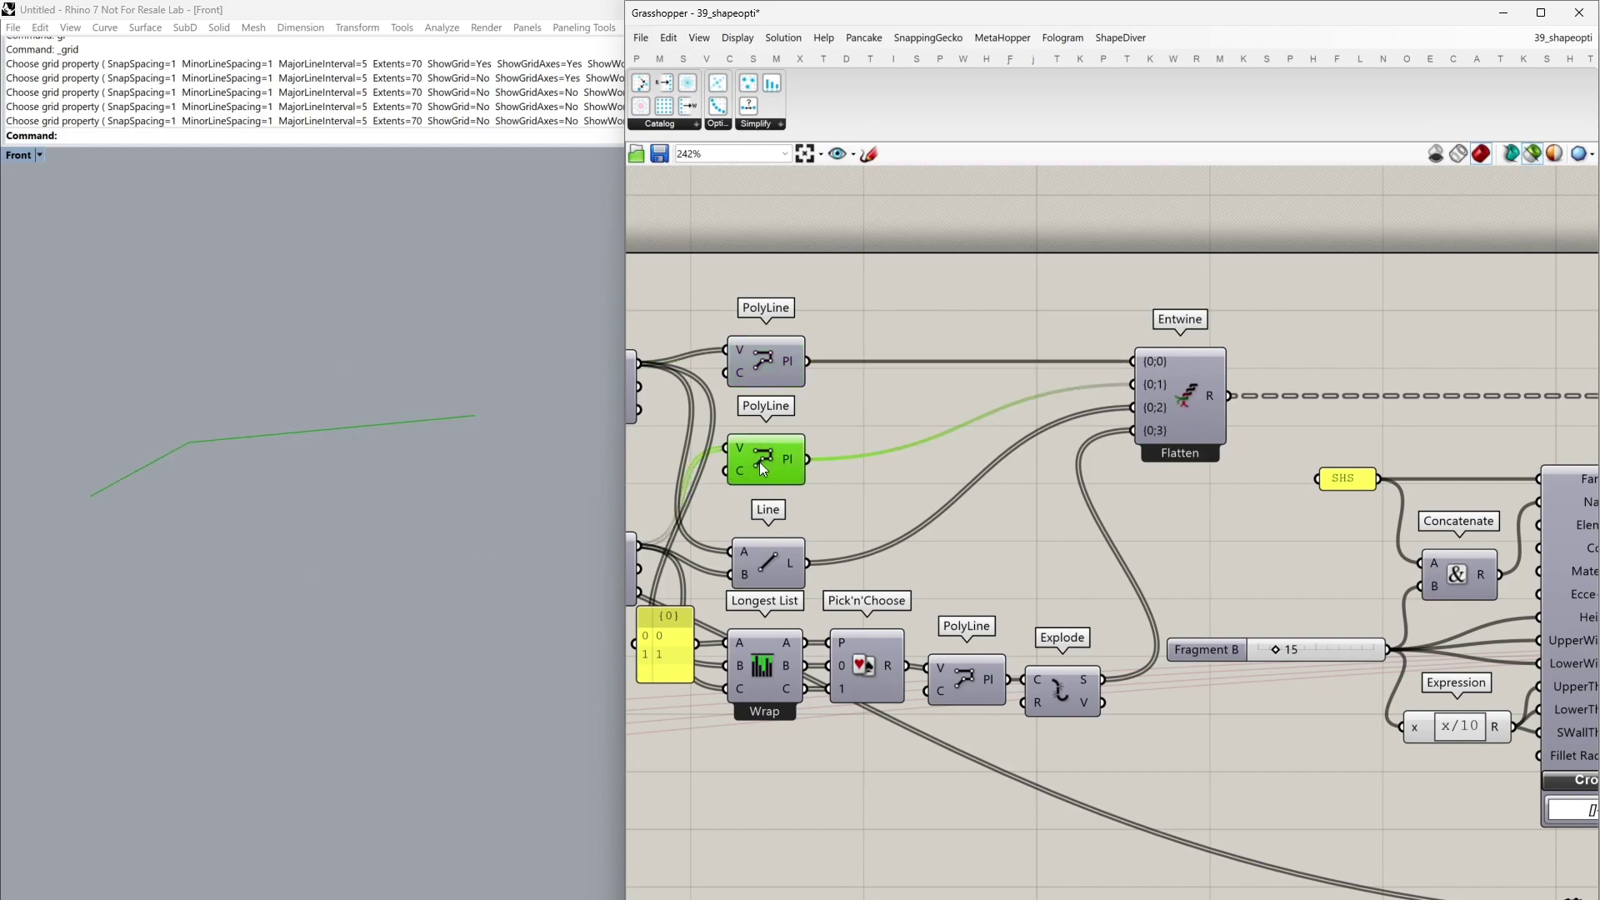
pyautogui.click(773, 563)
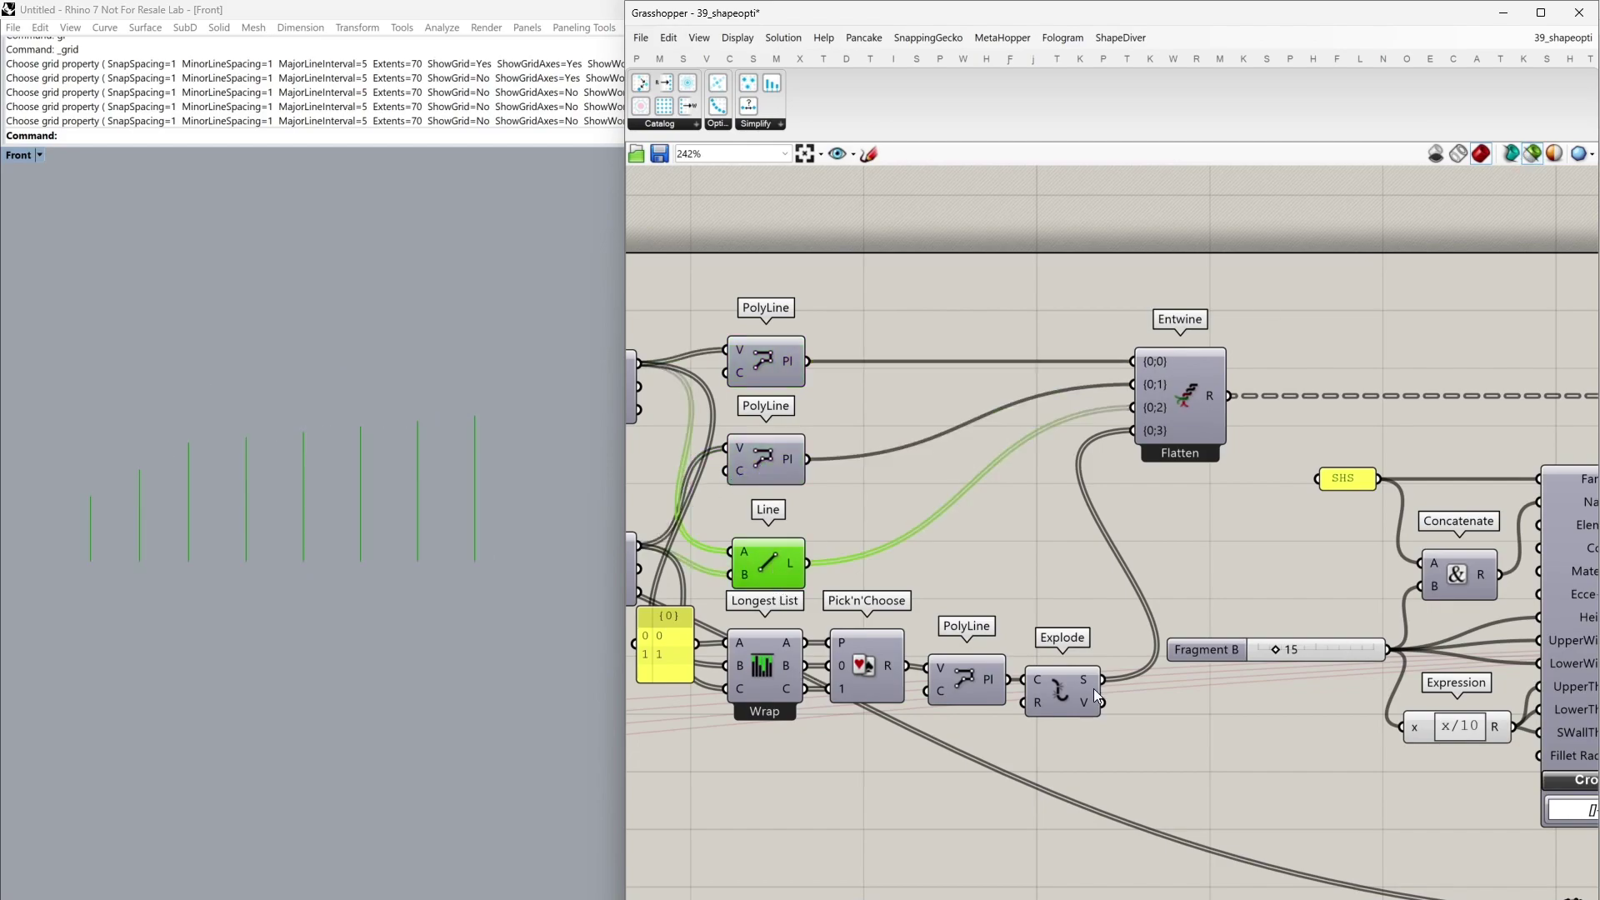
pyautogui.click(1057, 700)
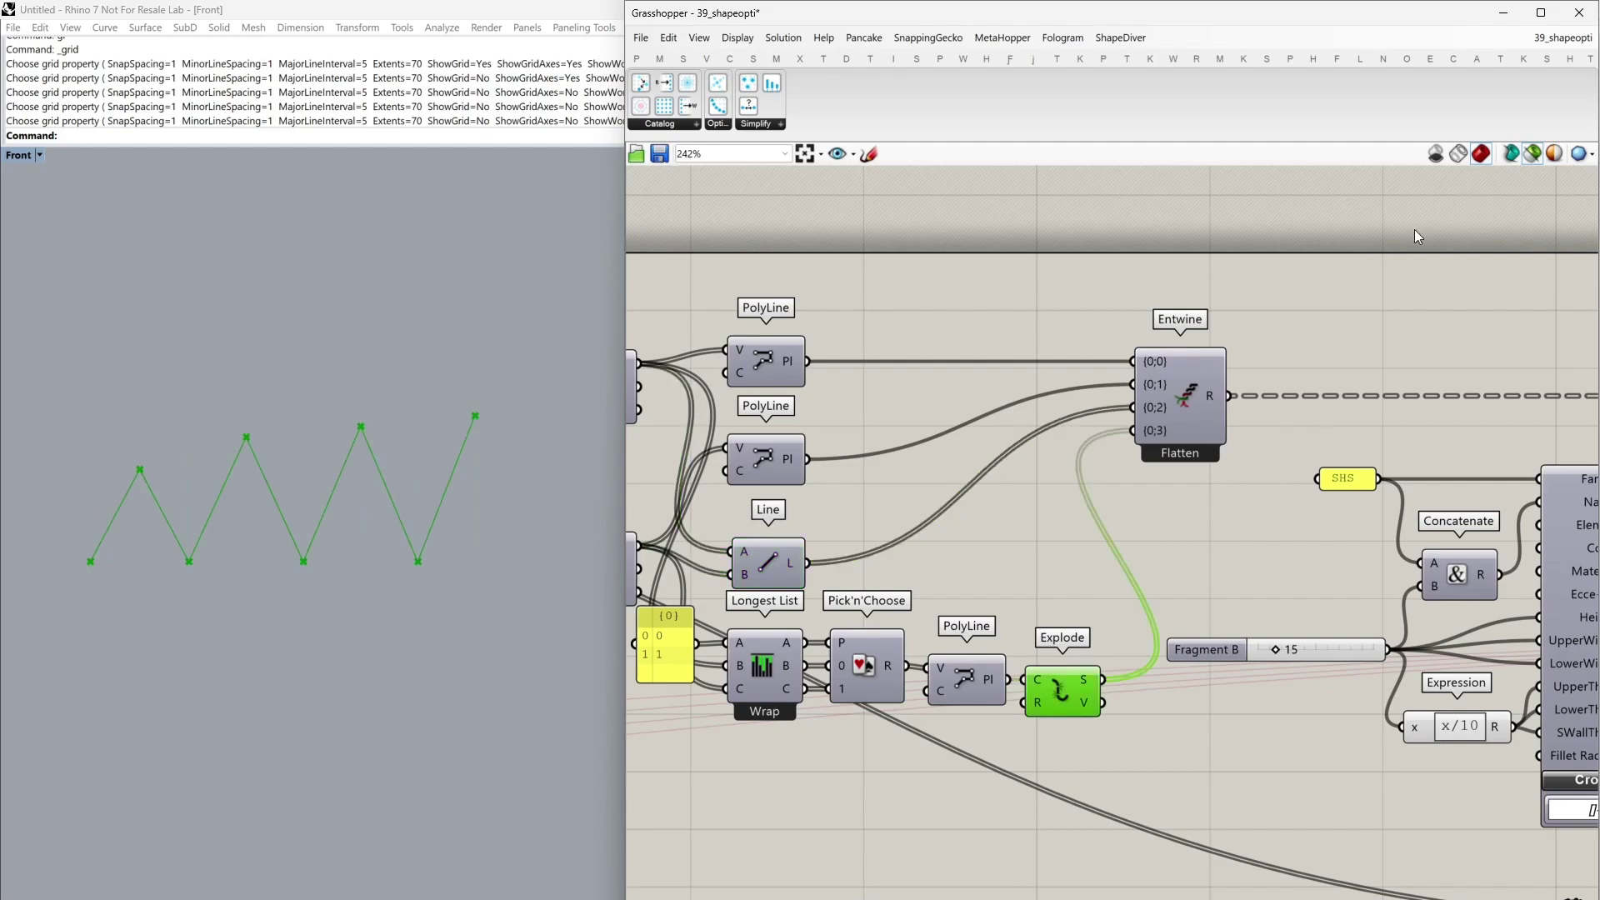
pyautogui.click(1532, 153)
pyautogui.moveTo(1437, 319); pyautogui.dragTo(1055, 322, button='right')
pyautogui.scroll(-2, 1055, 323)
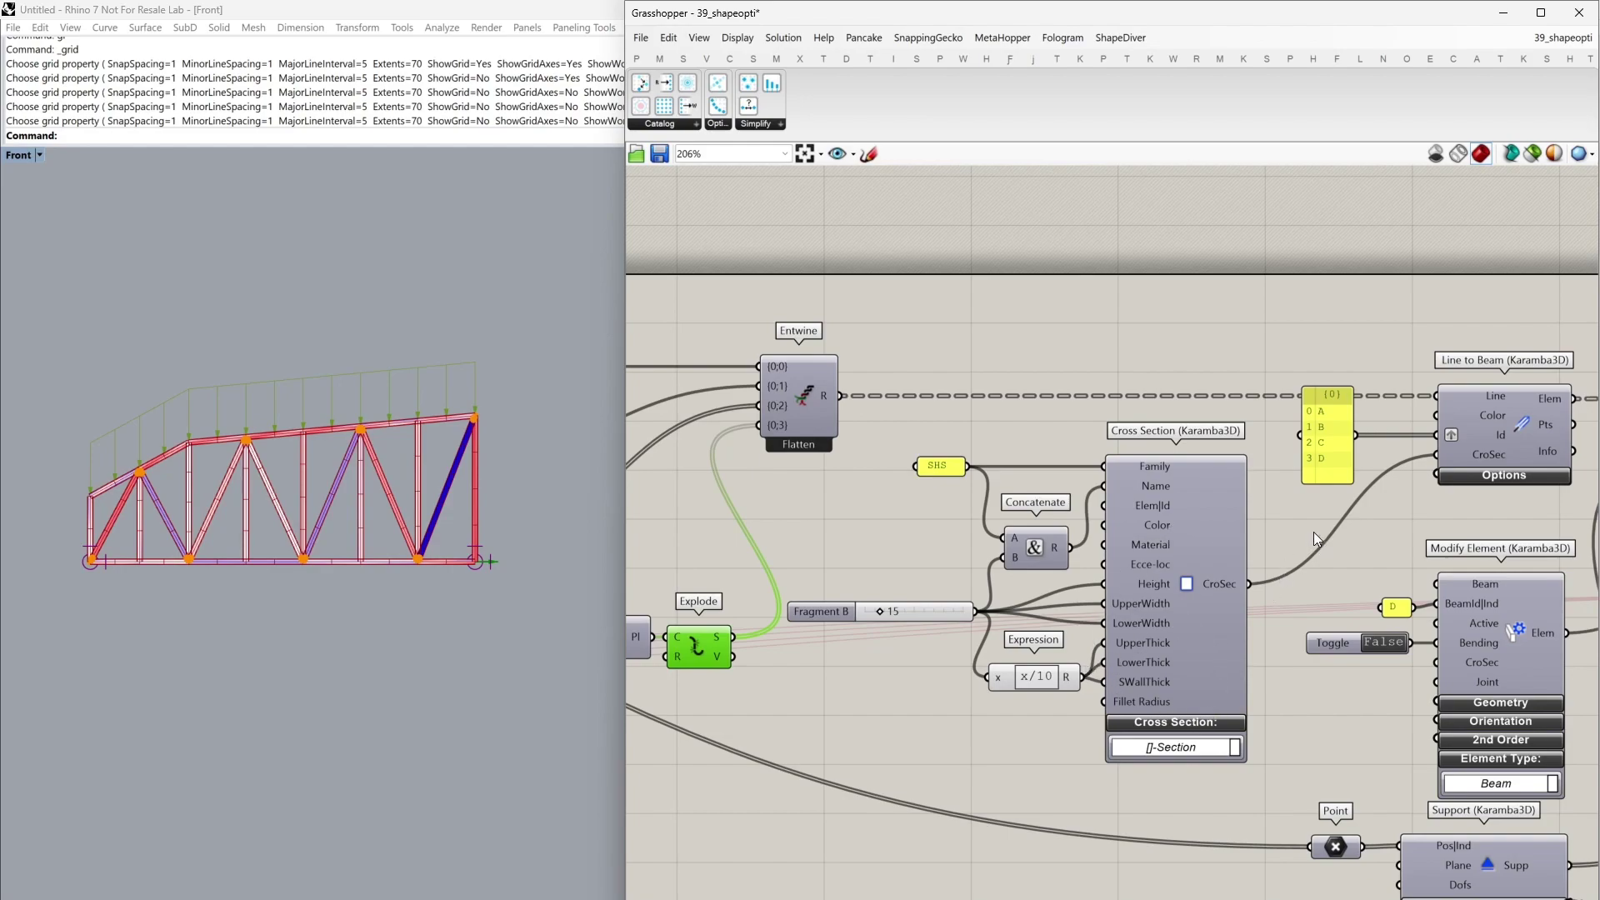
pyautogui.moveTo(1275, 500); pyautogui.dragTo(1008, 380, button='right')
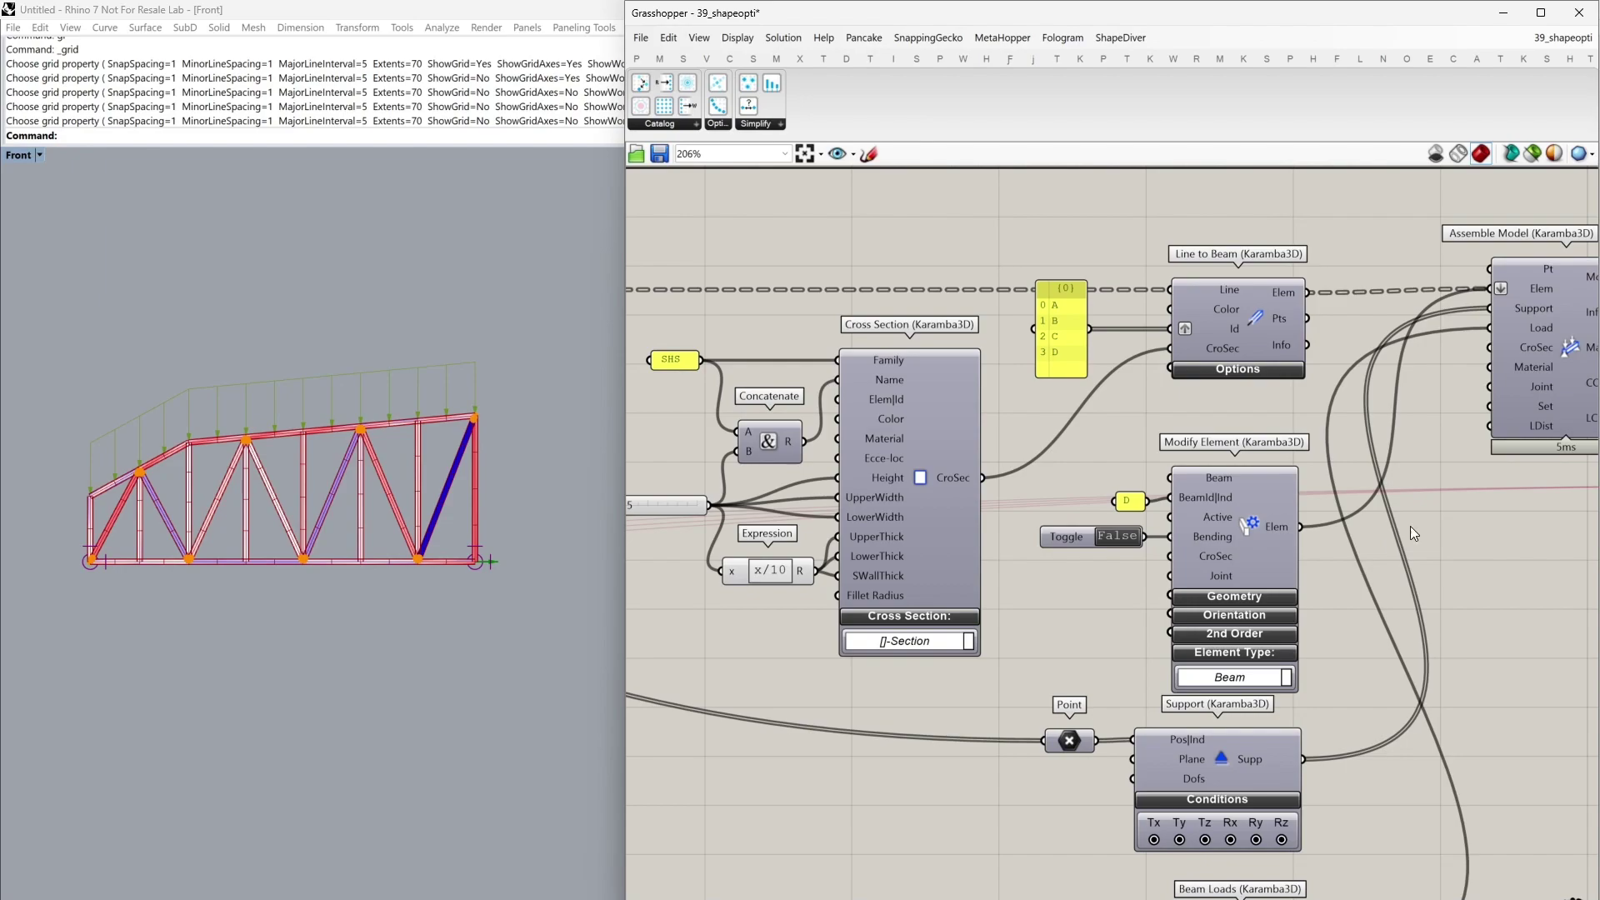
pyautogui.moveTo(1440, 522); pyautogui.dragTo(822, 577, button='right')
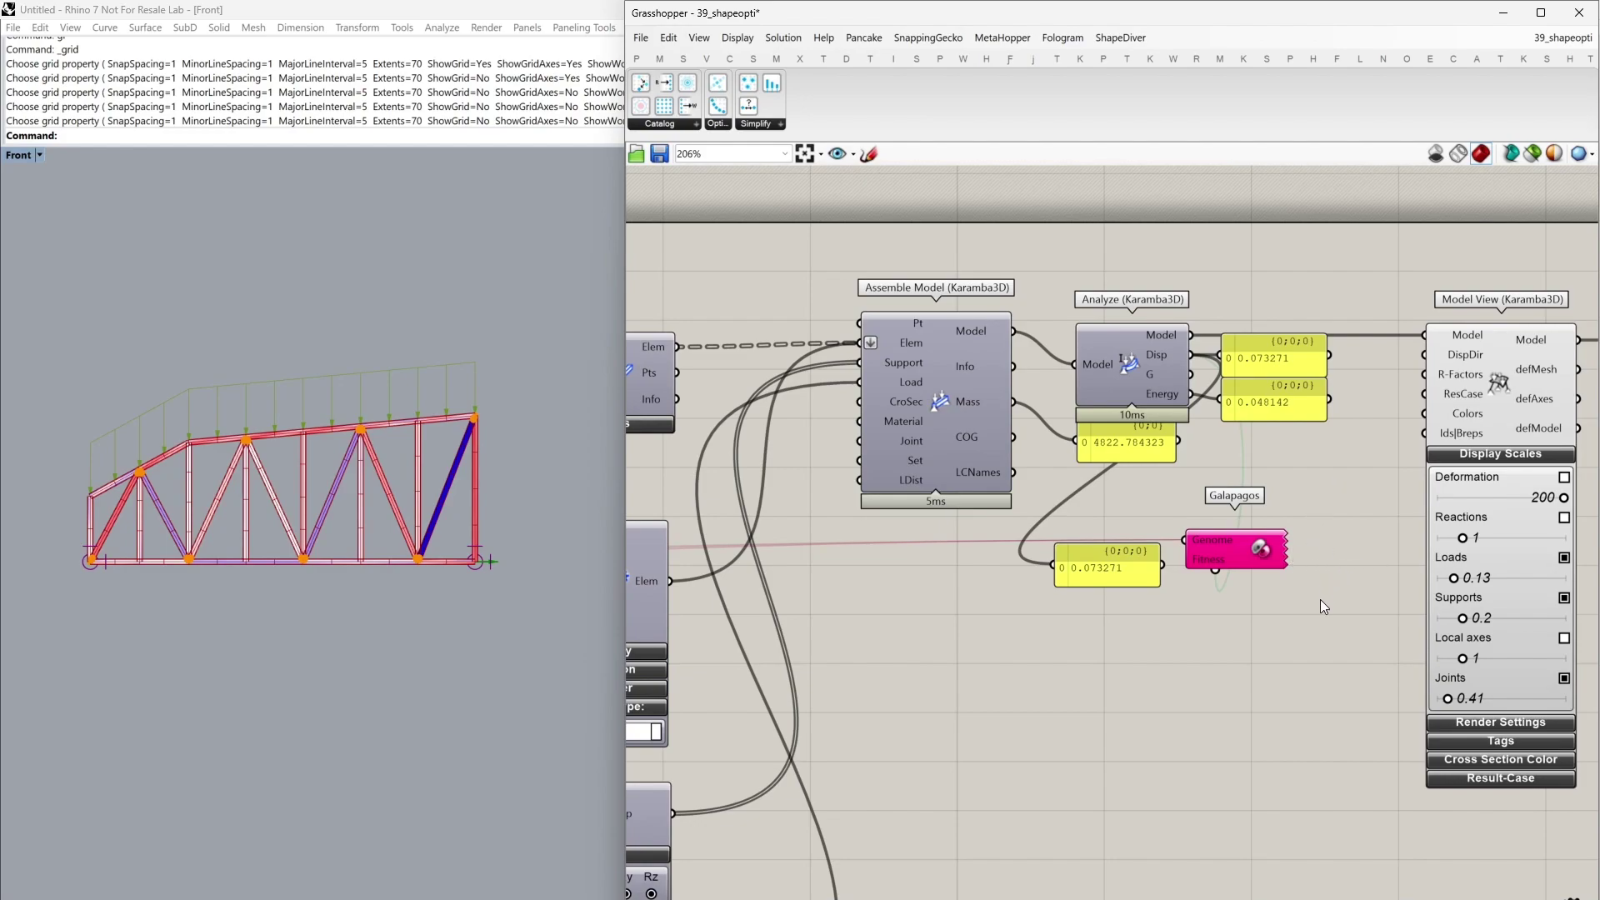
# Step: Show the Params ribbon and browse the components in its Util panel
pyautogui.click(640, 60)
pyautogui.click(1238, 125)
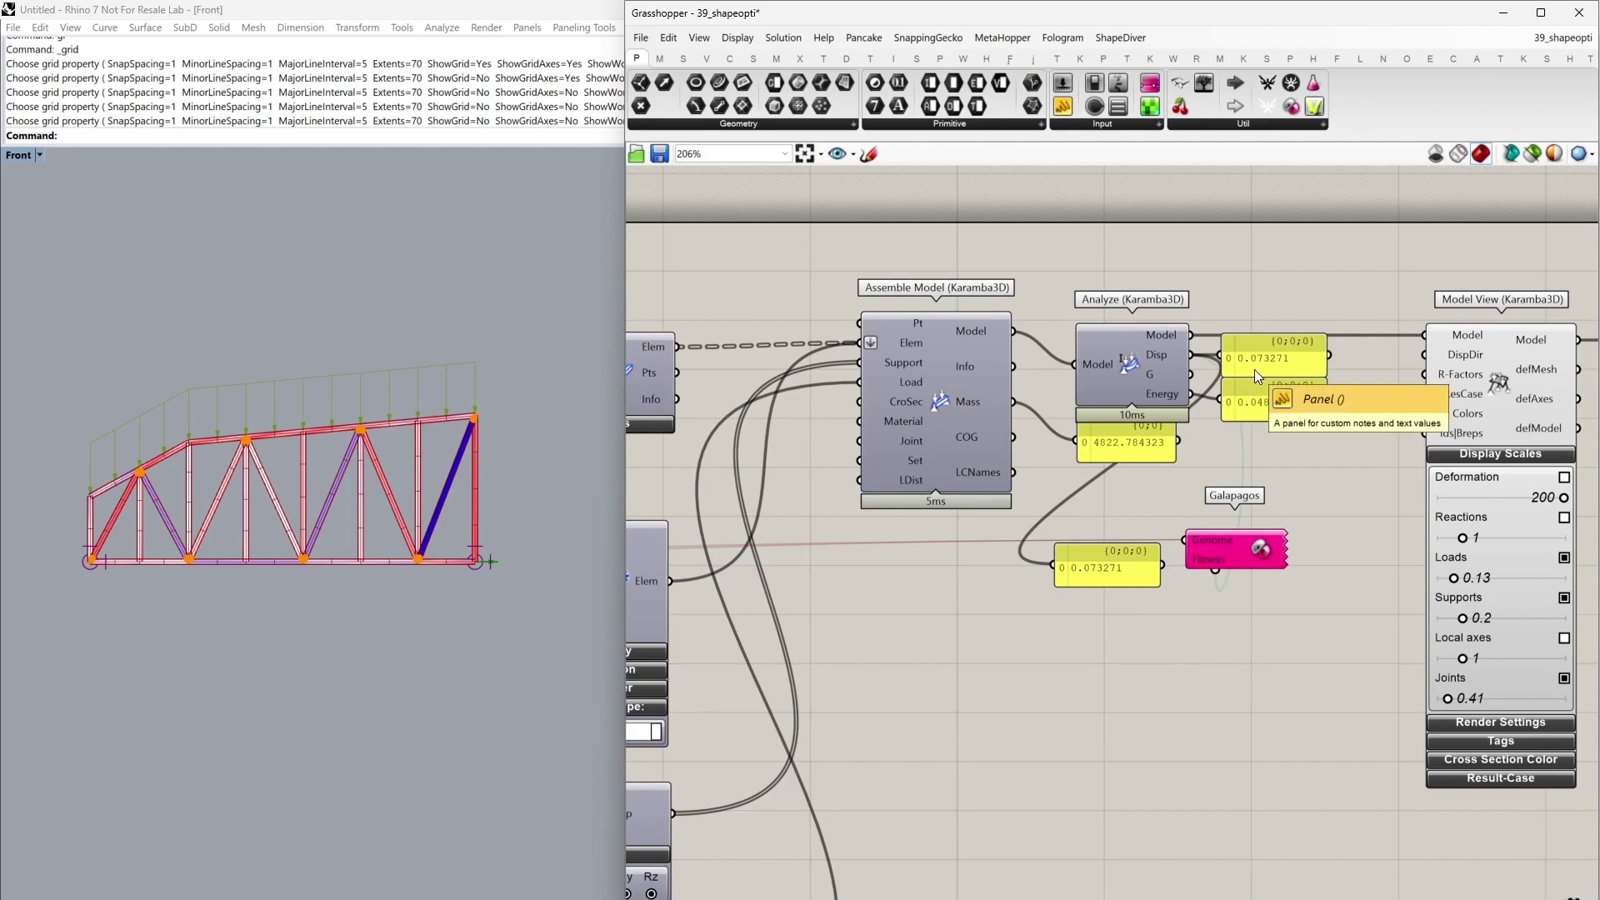
# Step: Select the fitness panel and Galapagos together and drag them toward the truss sliders
pyautogui.moveTo(1238, 604); pyautogui.dragTo(1118, 546)
pyautogui.rightClick(1389, 526)
pyautogui.moveTo(1299, 516); pyautogui.dragTo(1493, 464, button='right')
pyautogui.scroll(-6, 1453, 490)
pyautogui.moveTo(1440, 490); pyautogui.dragTo(772, 619)
pyautogui.moveTo(773, 619); pyautogui.dragTo(1205, 614, button='right')
pyautogui.scroll(6, 1205, 614)
# Step: Place the pair directly beneath the four sliders, nudging Galapagos slightly right
pyautogui.moveTo(1323, 637); pyautogui.dragTo(942, 583)
pyautogui.moveTo(942, 582); pyautogui.dragTo(1250, 655, button='right')
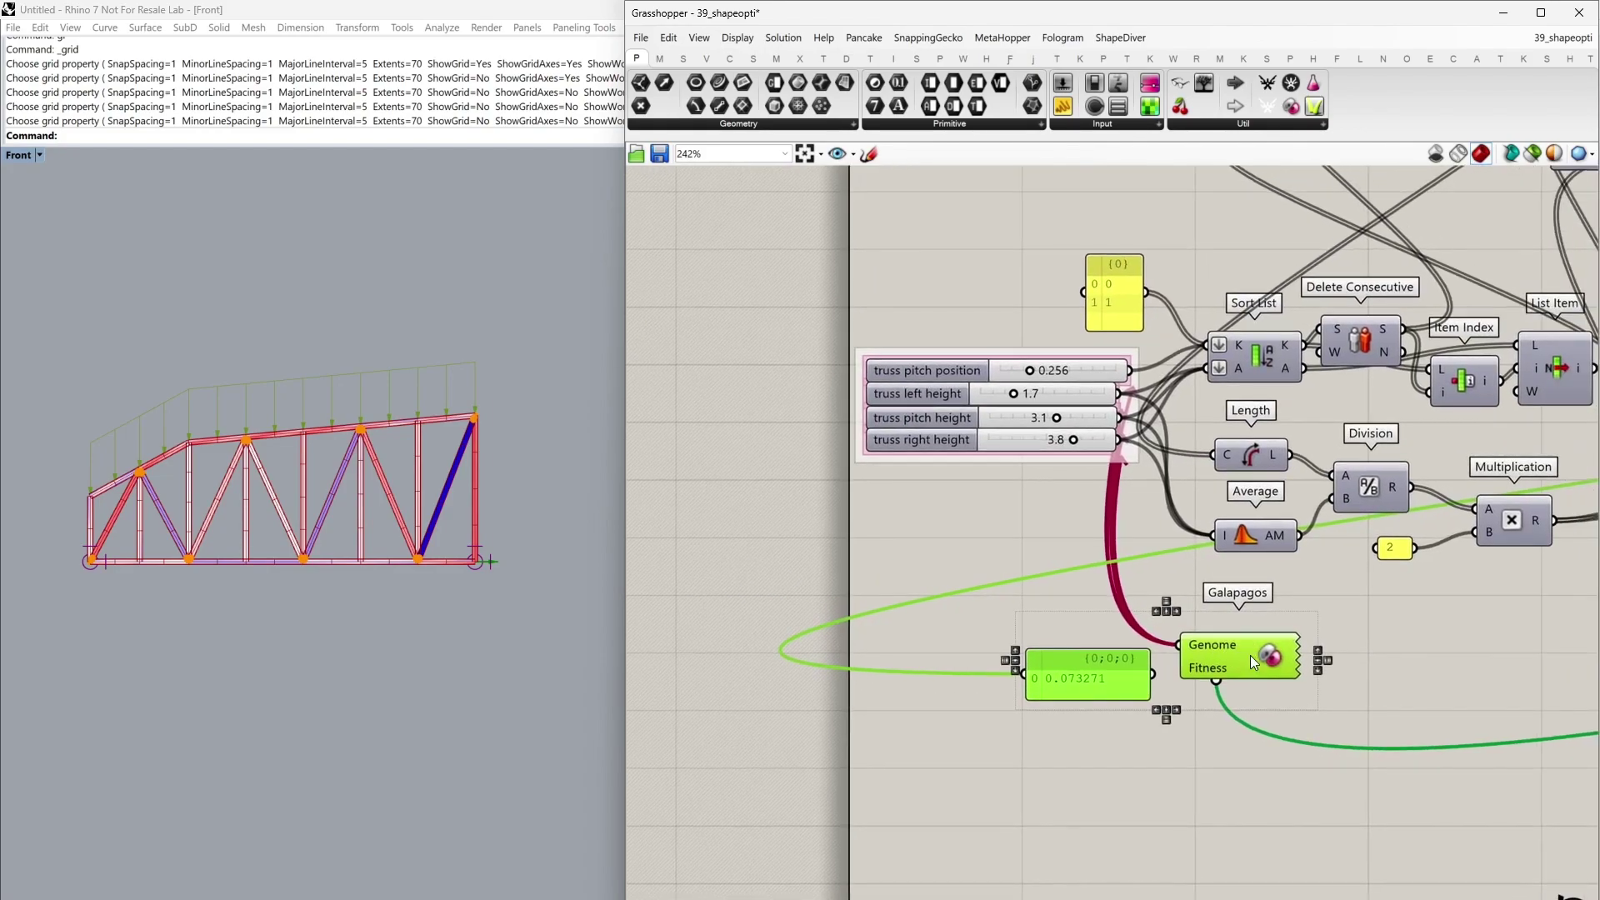
pyautogui.click(1391, 668)
pyautogui.moveTo(1237, 663); pyautogui.dragTo(1307, 674)
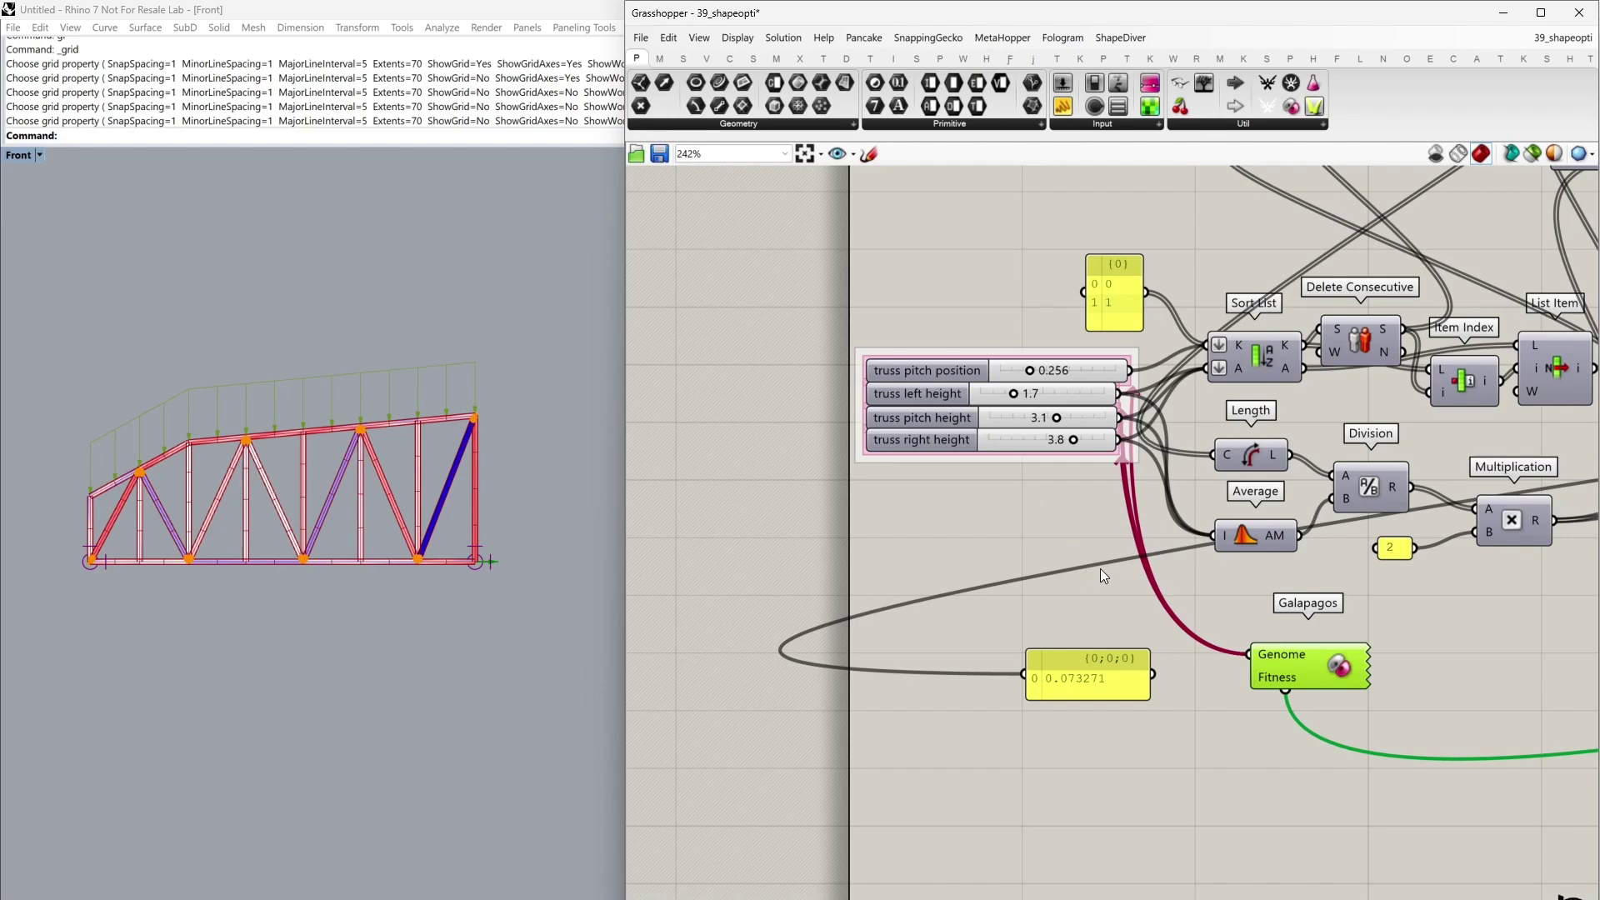
pyautogui.scroll(-3, 1082, 578)
pyautogui.scroll(-1, 1083, 578)
pyautogui.moveTo(1485, 432); pyautogui.dragTo(877, 433, button='right')
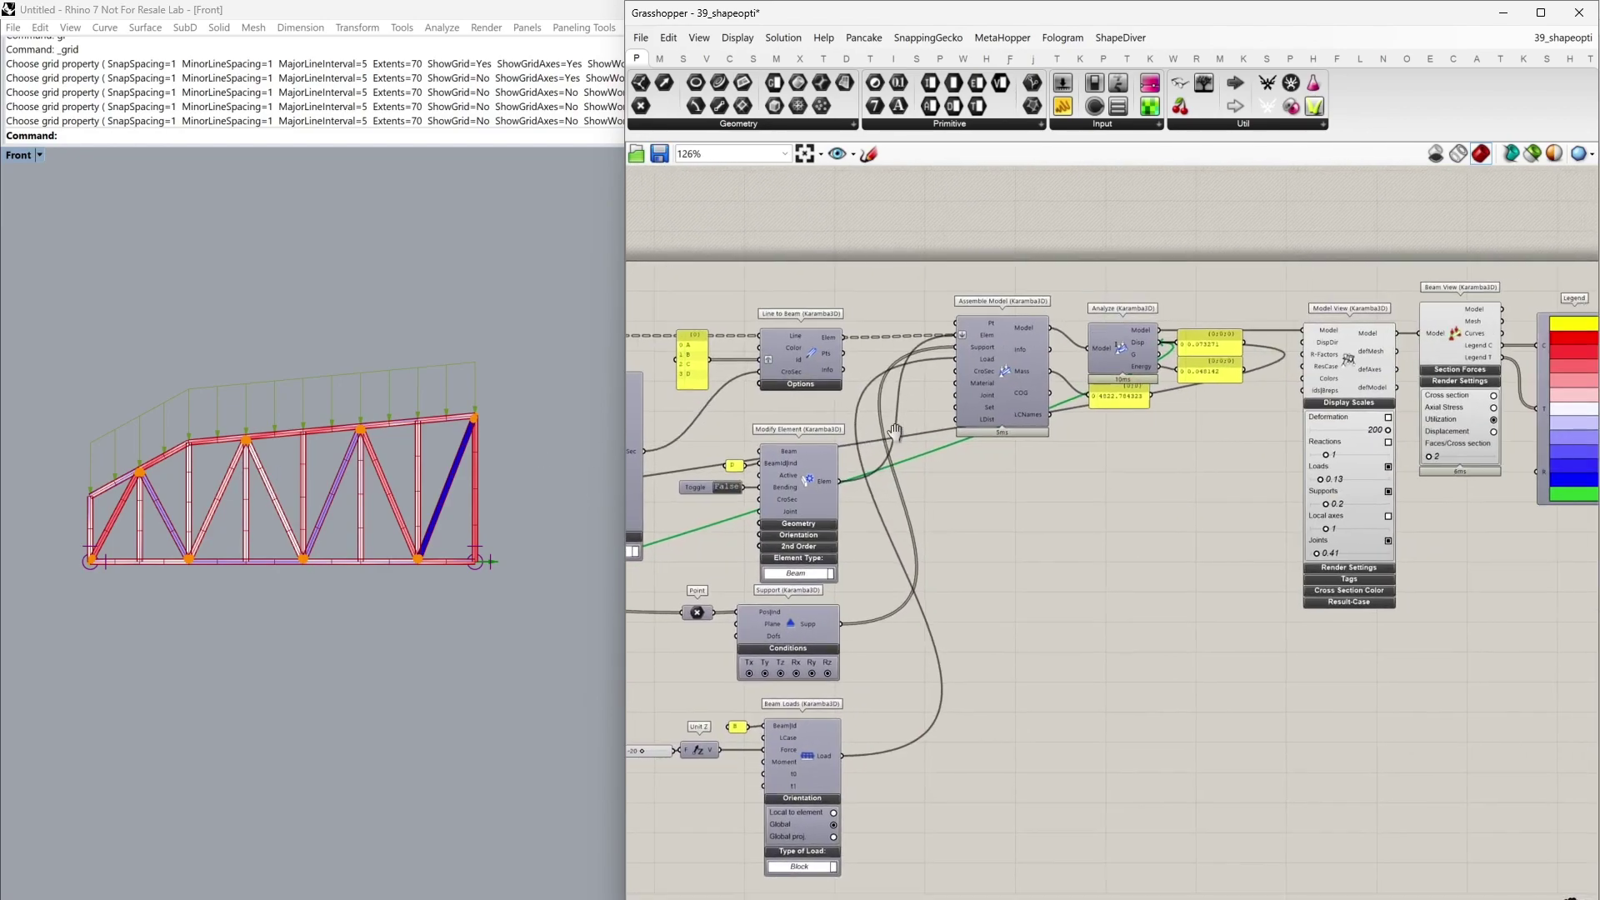
pyautogui.scroll(3, 1542, 304)
pyautogui.moveTo(1542, 305); pyautogui.dragTo(1305, 310, button='right')
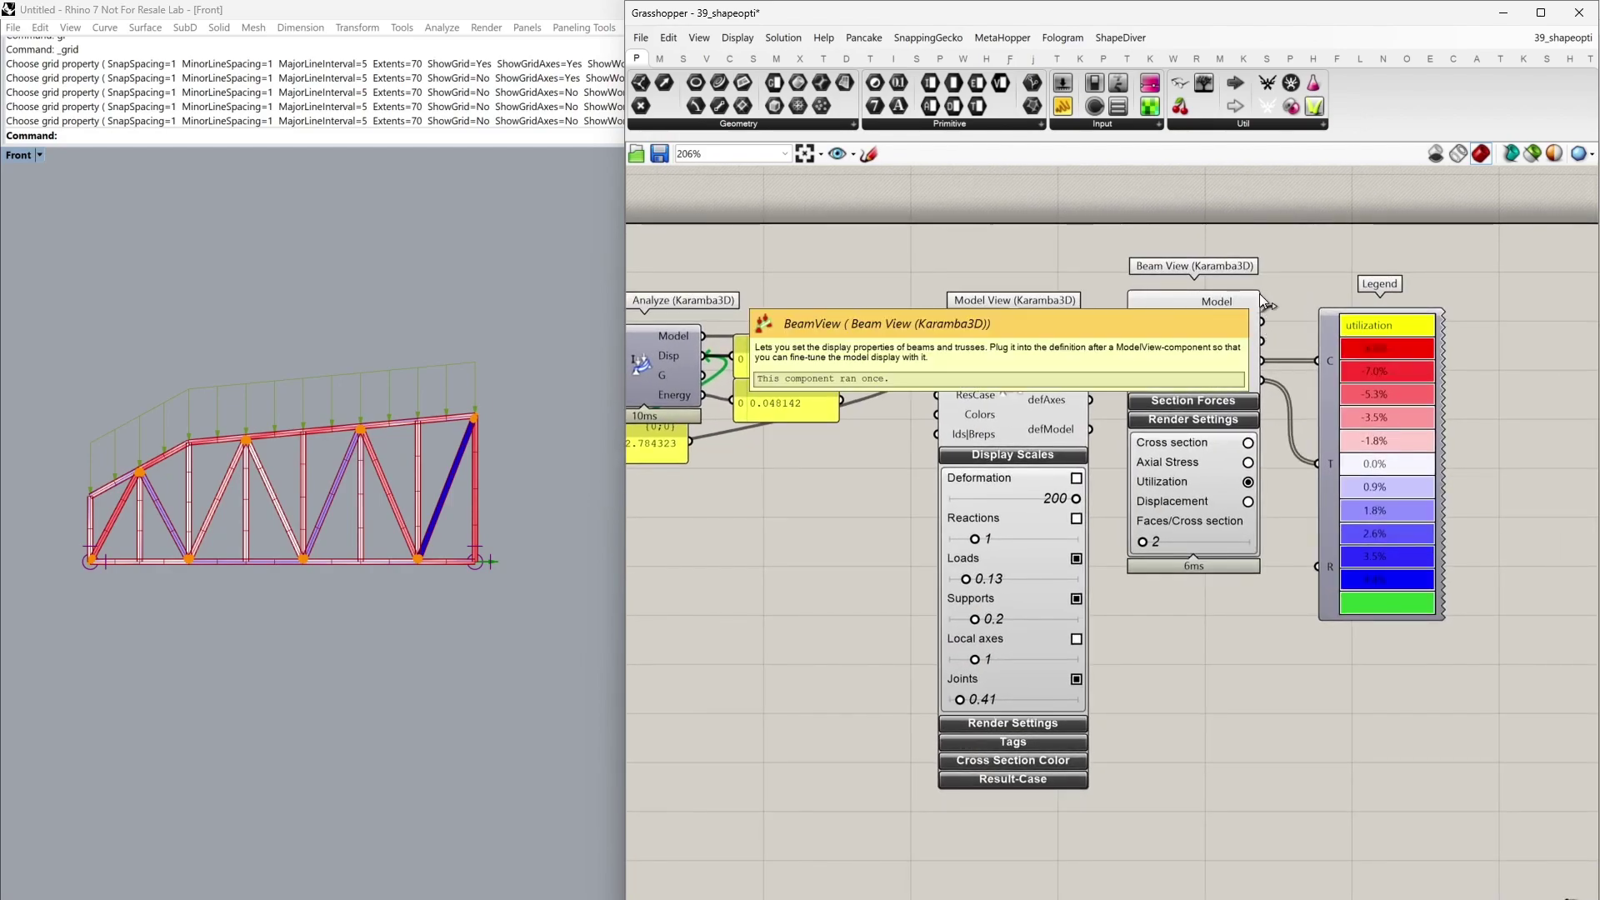
pyautogui.moveTo(791, 569); pyautogui.dragTo(800, 569, button='right')
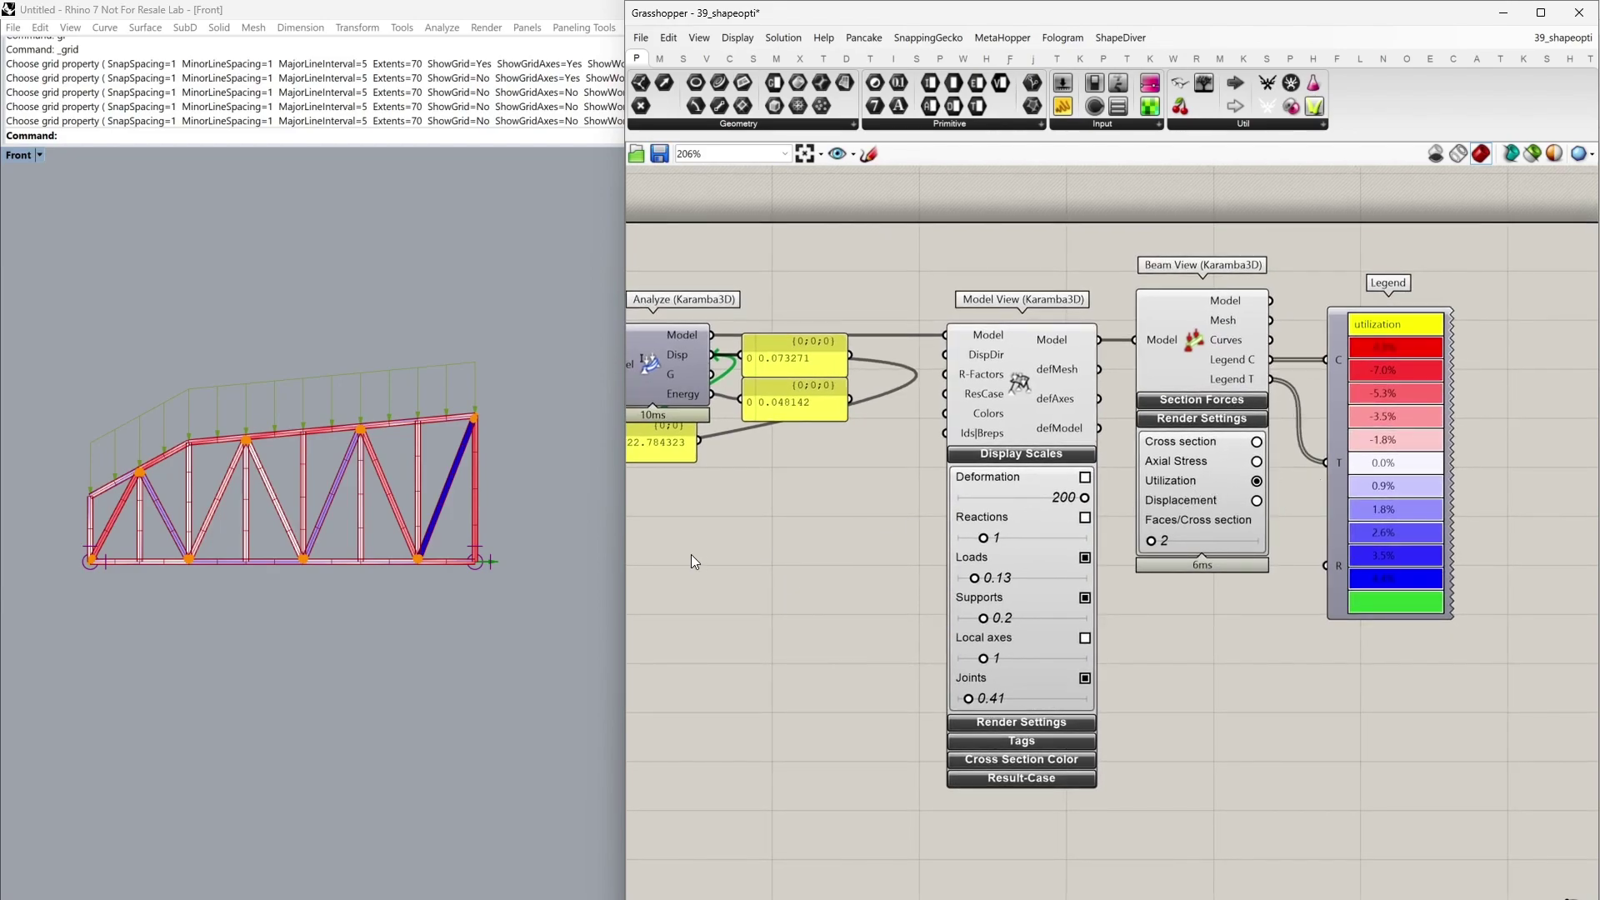
pyautogui.scroll(-5, 695, 553)
pyautogui.scroll(5, 711, 663)
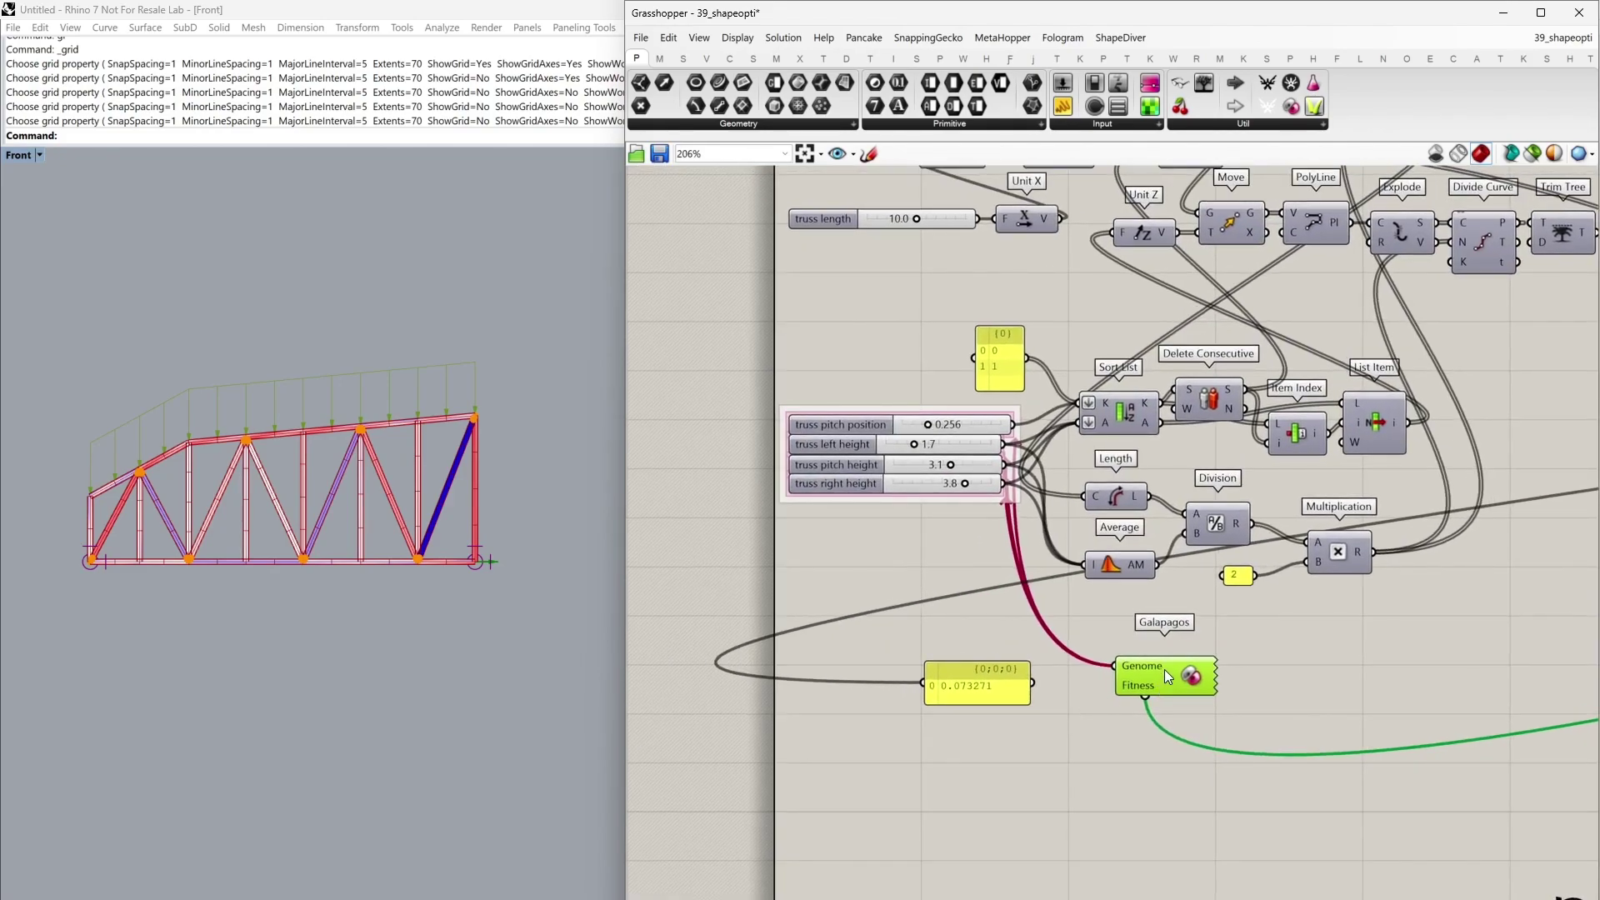
# Step: Open the Galapagos Editor in full view with the fitness goal left on Minimize
pyautogui.doubleClick(1164, 672)
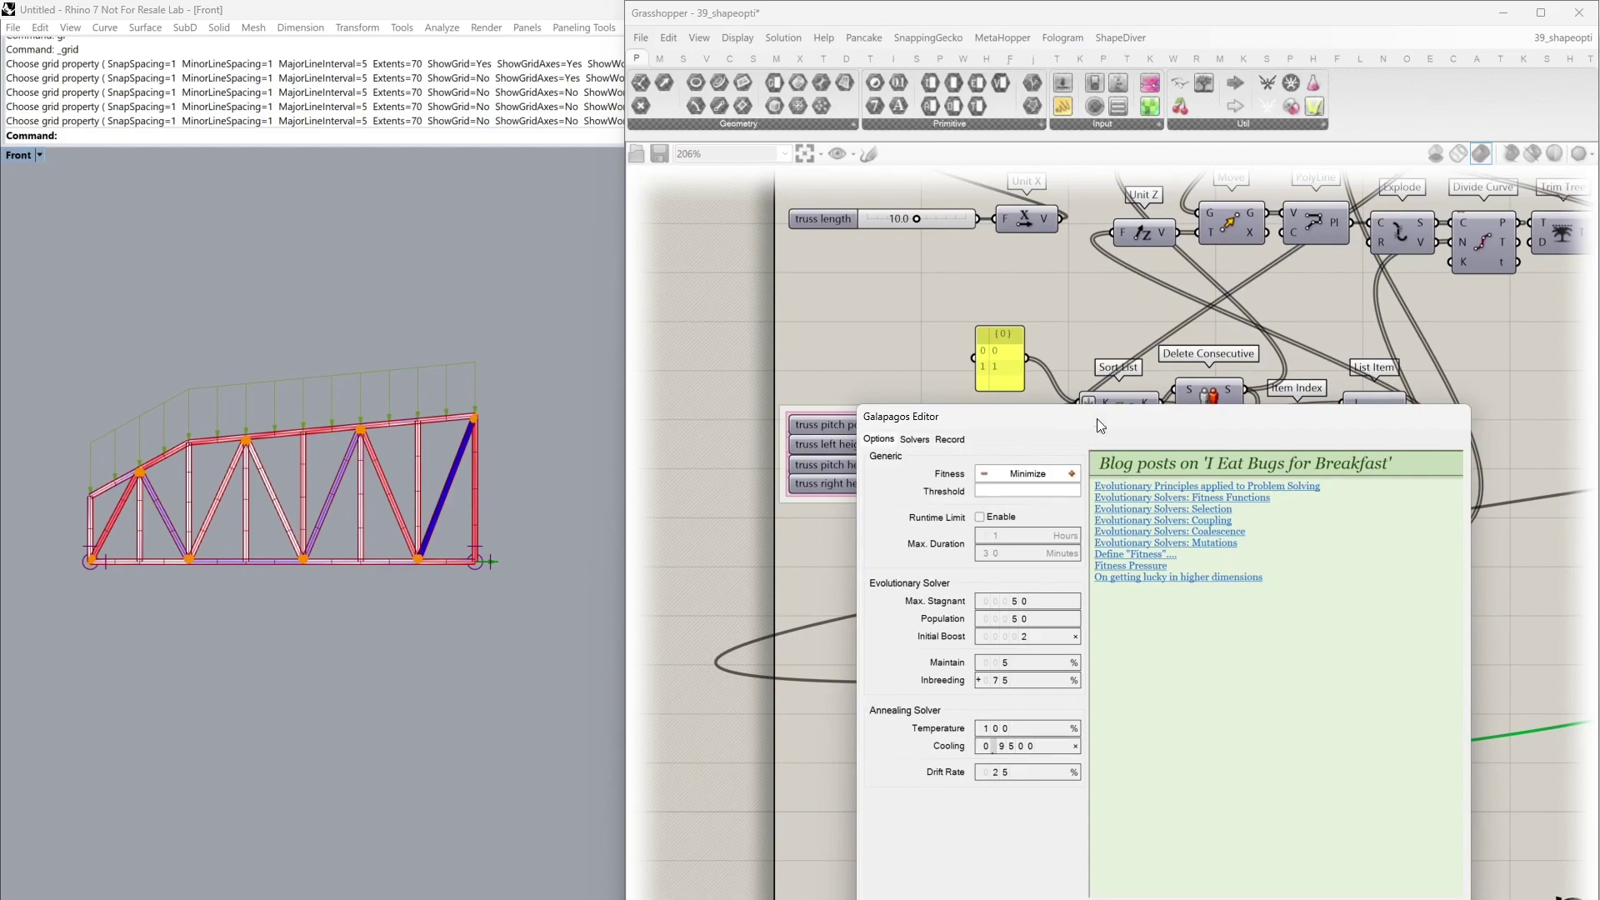
pyautogui.moveTo(1088, 420); pyautogui.dragTo(1045, 226)
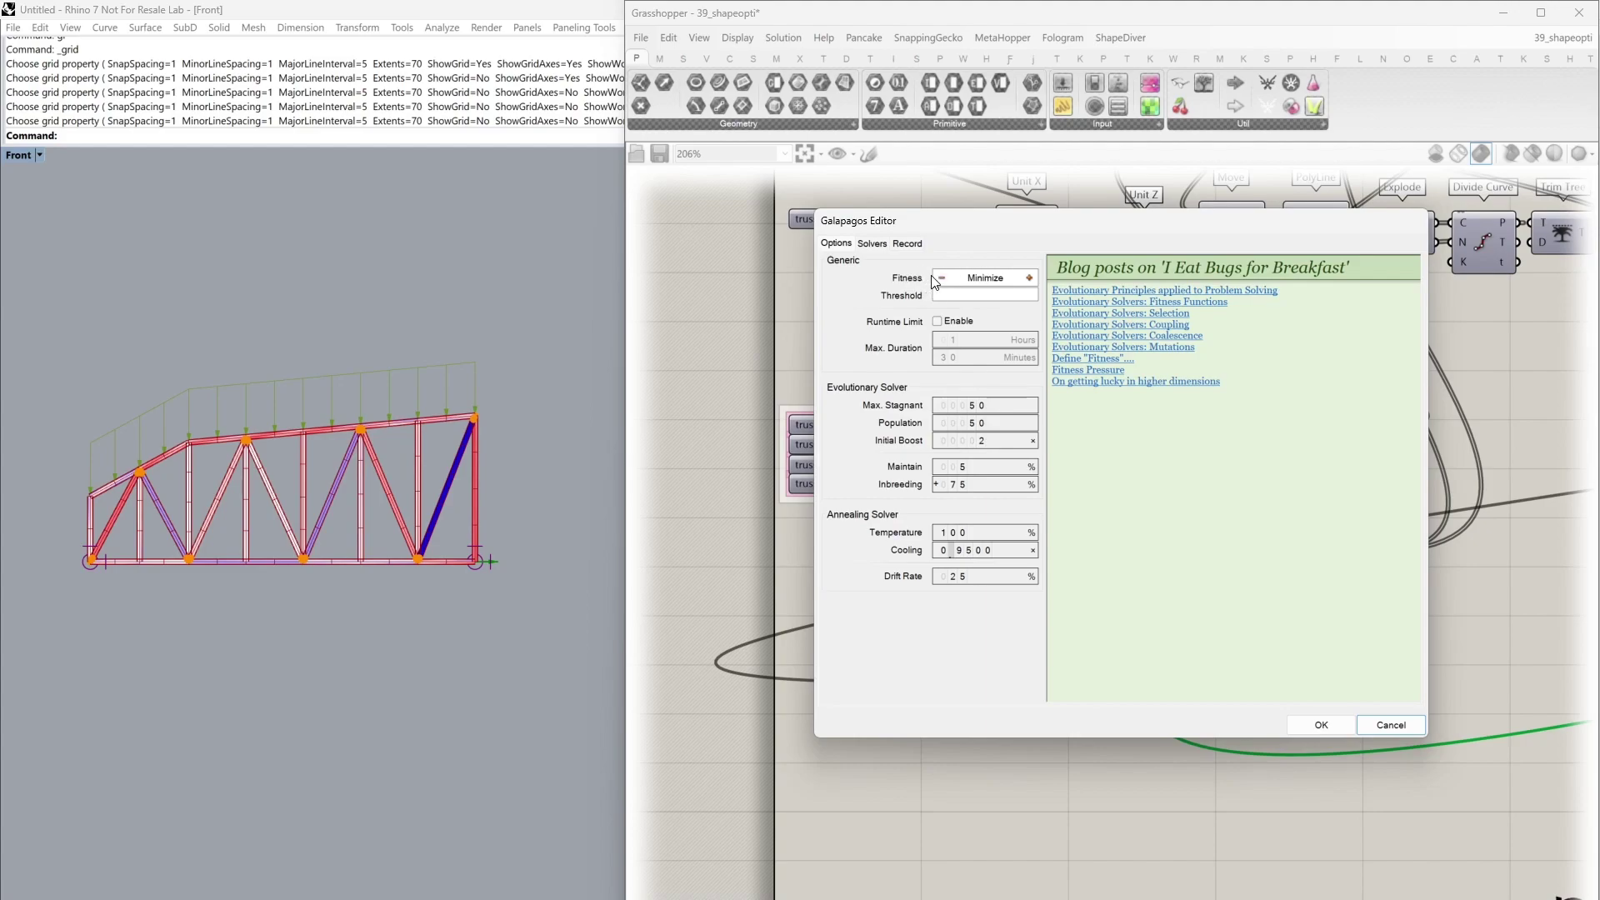
pyautogui.click(1030, 277)
pyautogui.click(941, 278)
# Step: Start the Galapagos solver from the Solvers page, keeping the truss sliders visible
pyautogui.click(868, 243)
pyautogui.moveTo(891, 230); pyautogui.dragTo(1077, 231)
pyautogui.moveTo(838, 370); pyautogui.dragTo(689, 372, button='right')
pyautogui.moveTo(1103, 223); pyautogui.dragTo(1020, 242)
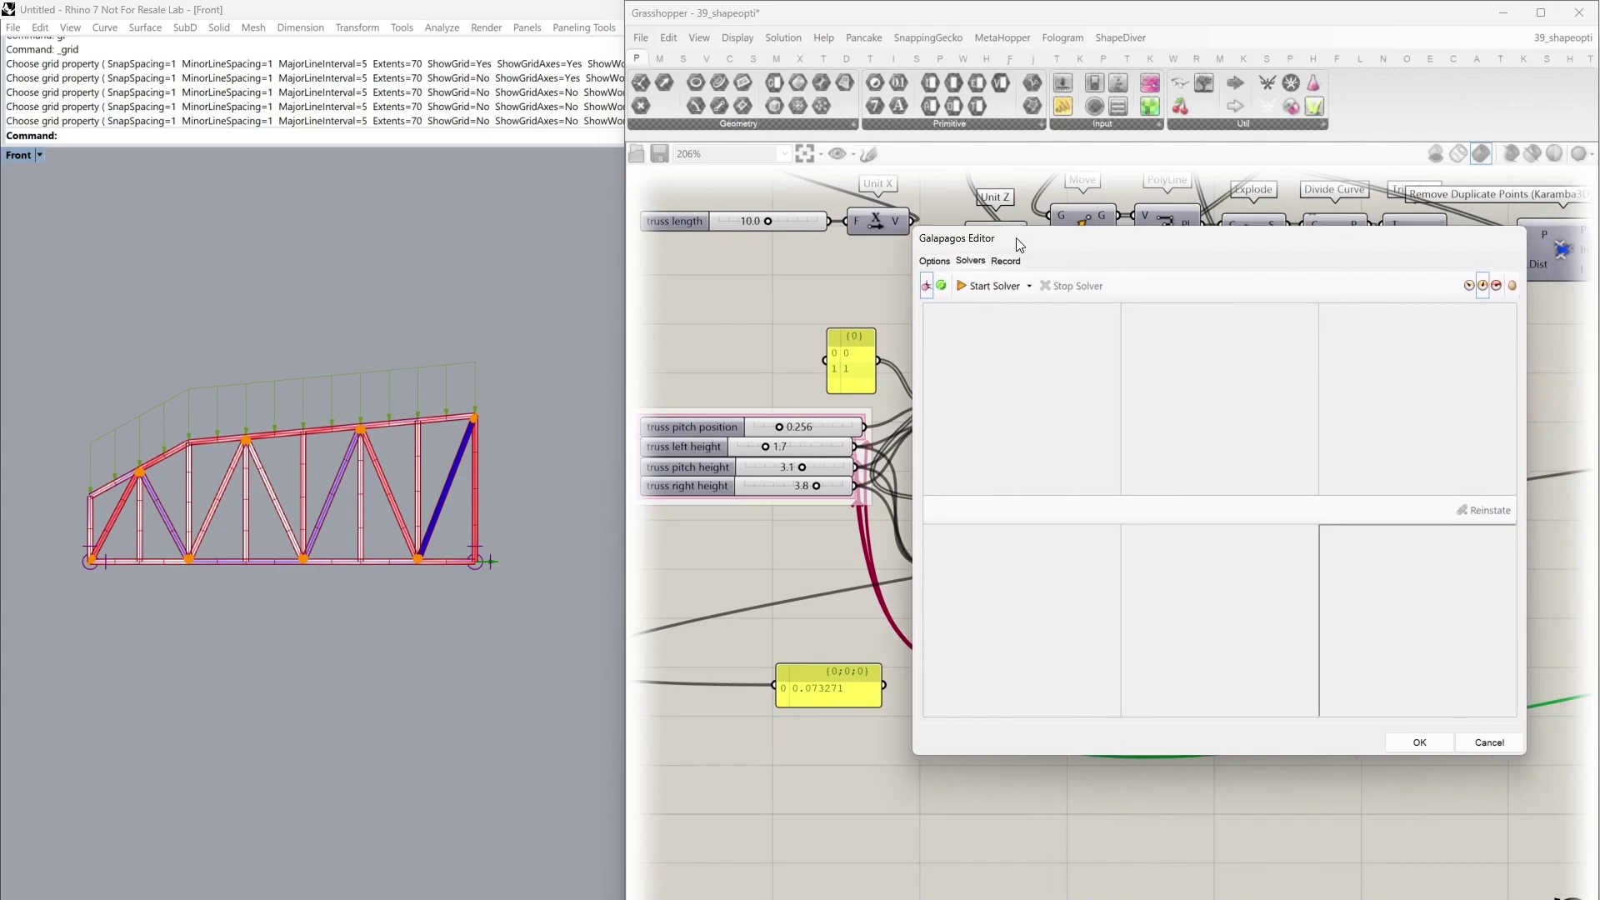
pyautogui.click(994, 287)
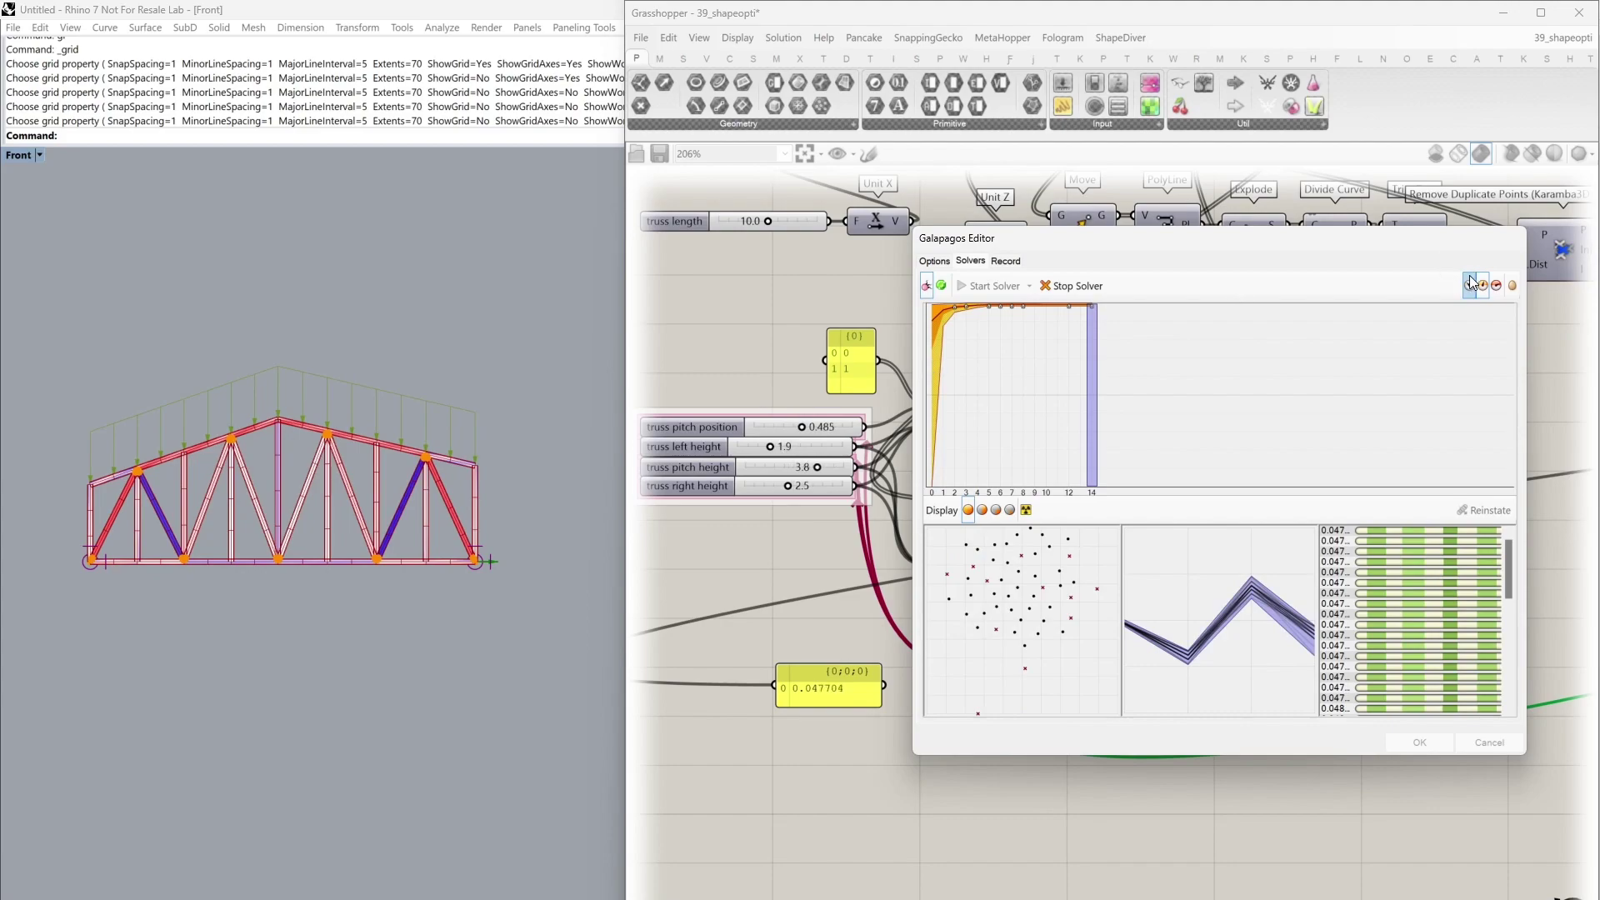
# Step: Turn off the genome display while the solver evolves toward generation 24
pyautogui.click(1500, 290)
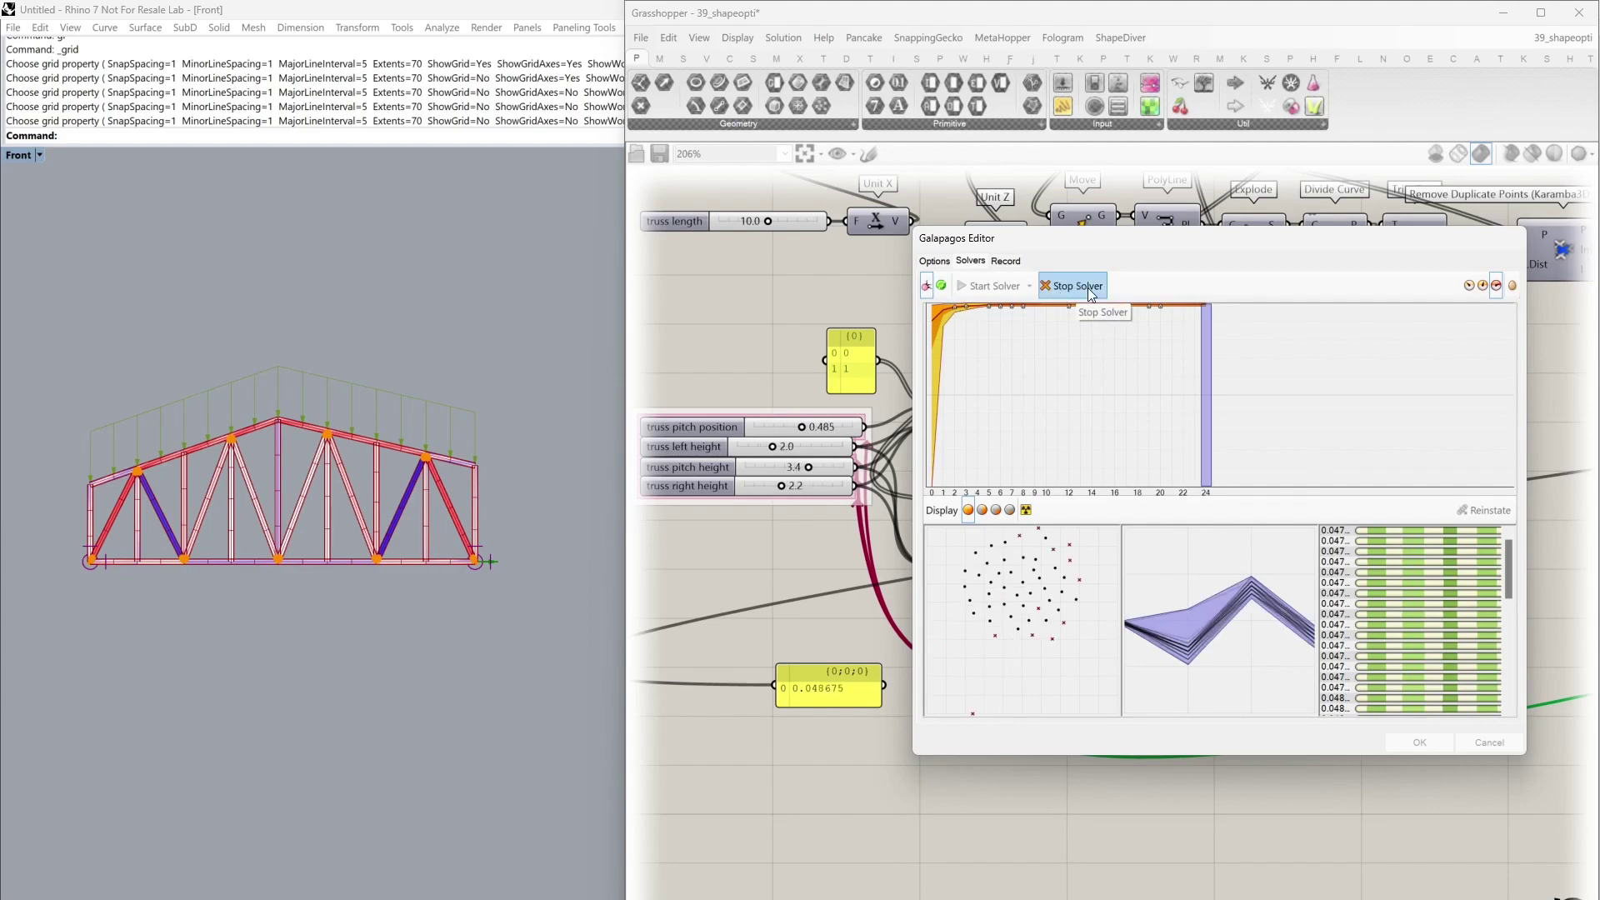
# Step: Stop the solver and reinstate a 0.047 and then a 0.063 fitness genome on the sliders
pyautogui.click(1088, 287)
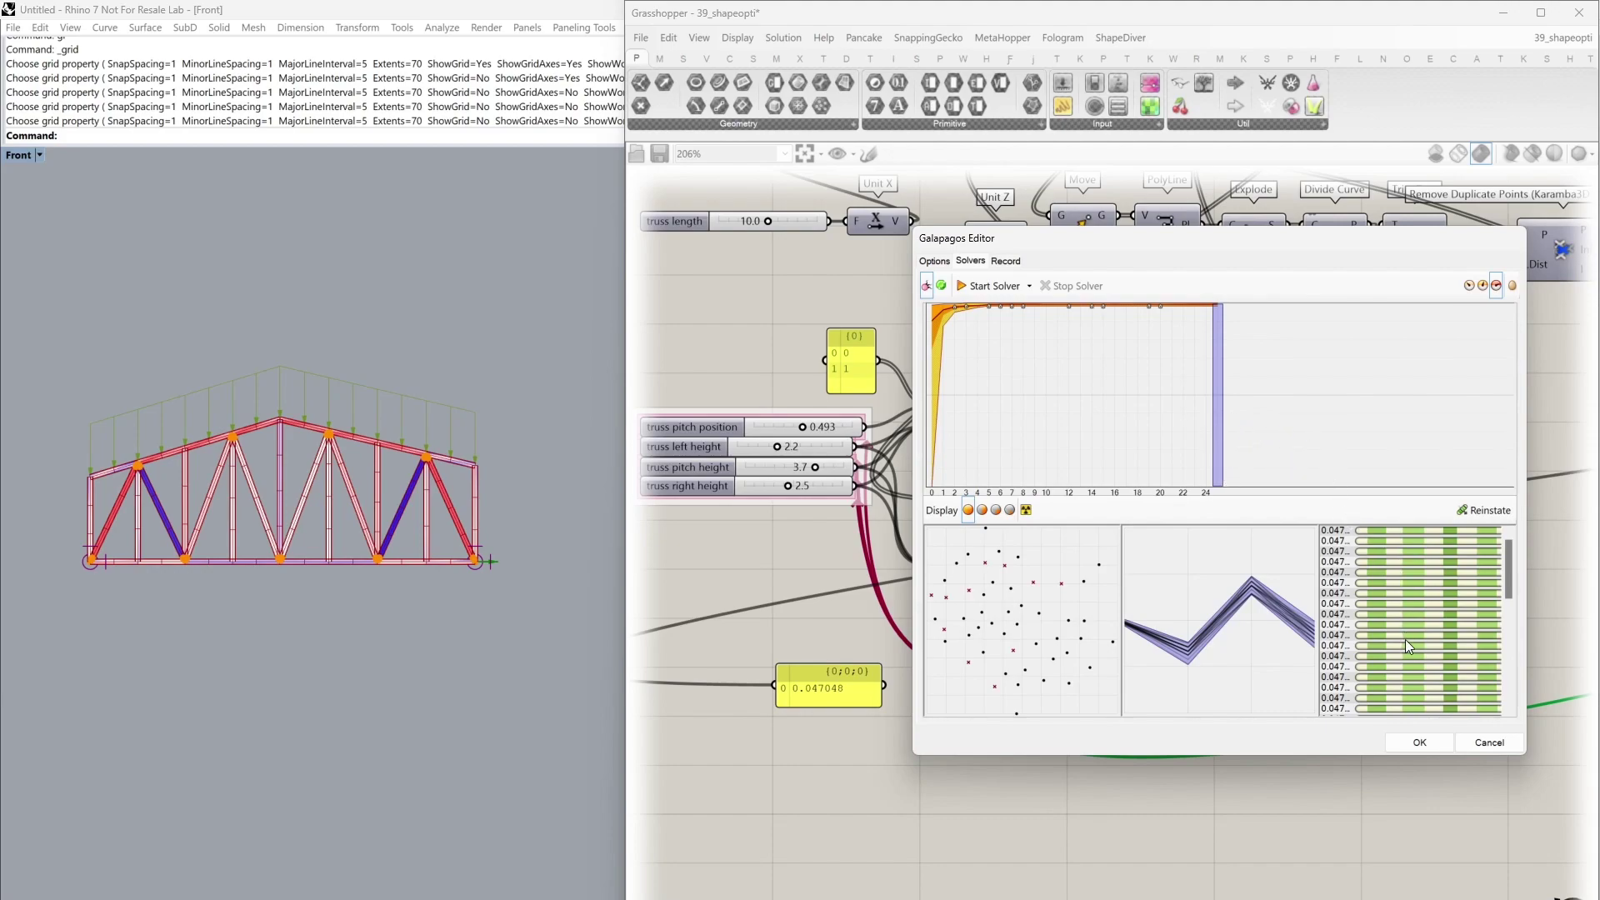
pyautogui.scroll(-5, 1405, 639)
pyautogui.scroll(4, 1372, 663)
pyautogui.scroll(2, 1378, 701)
pyautogui.click(1369, 645)
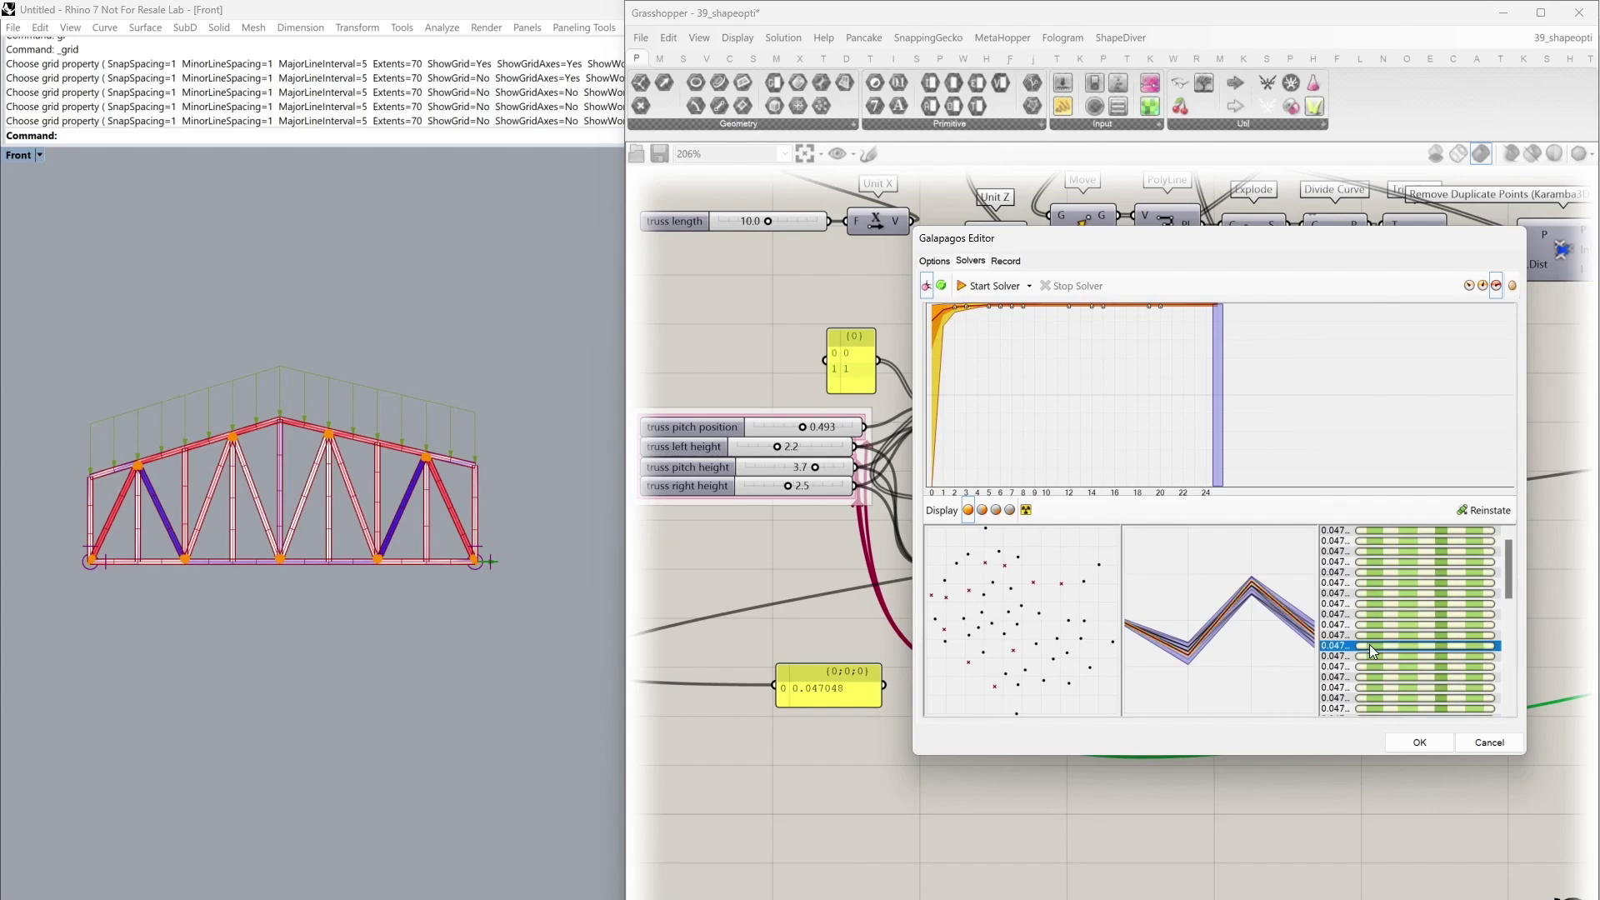
pyautogui.click(1493, 509)
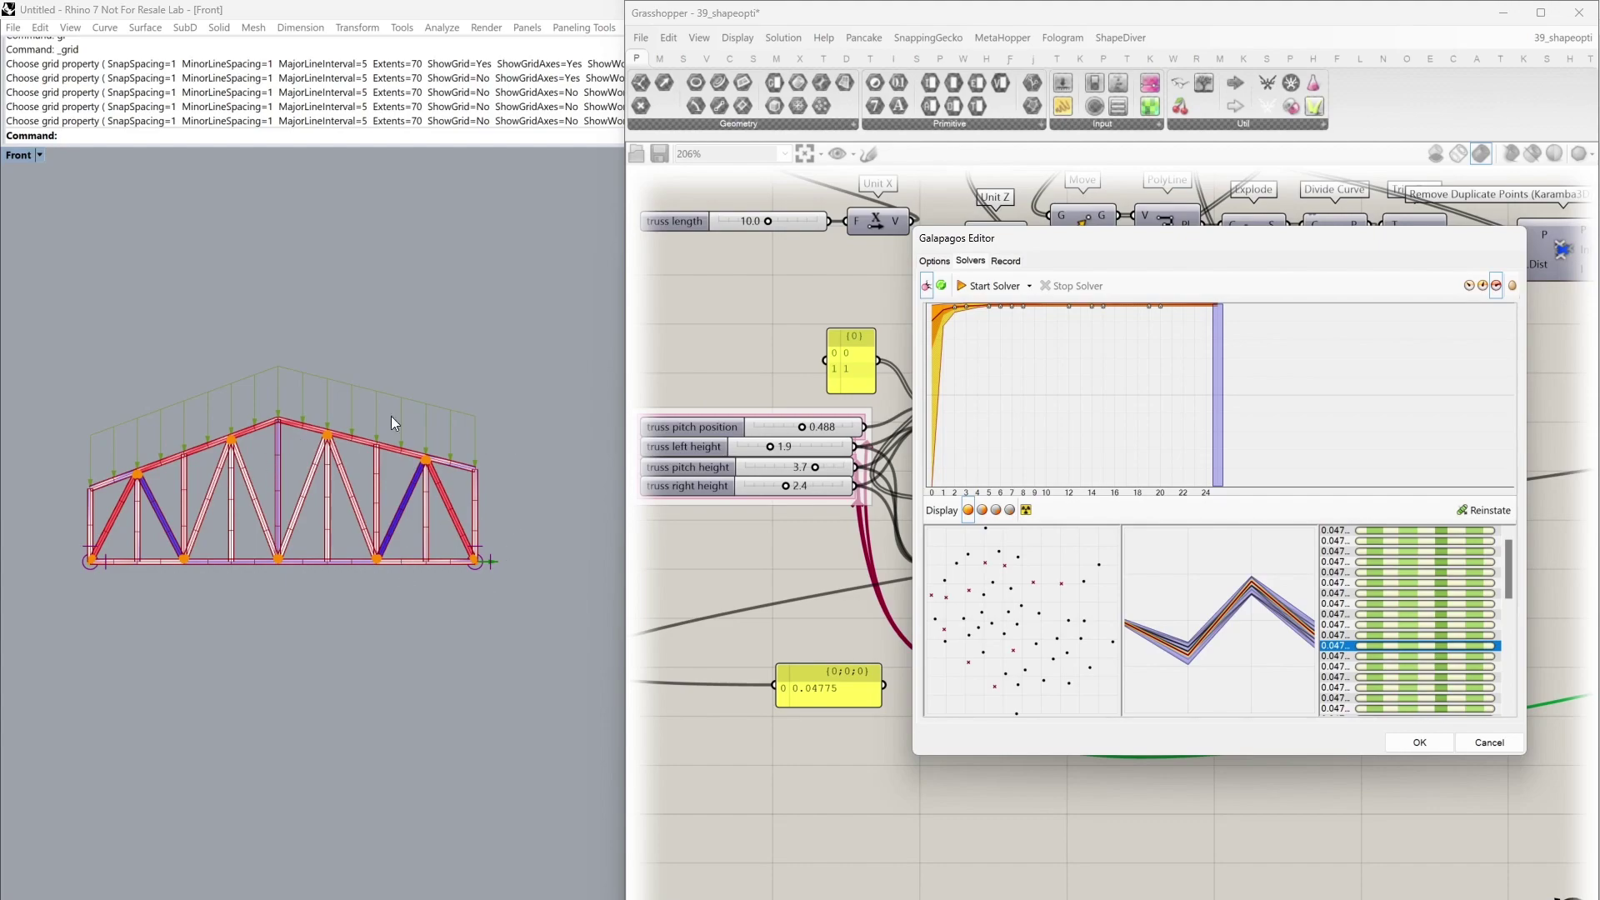
pyautogui.scroll(-5, 1355, 653)
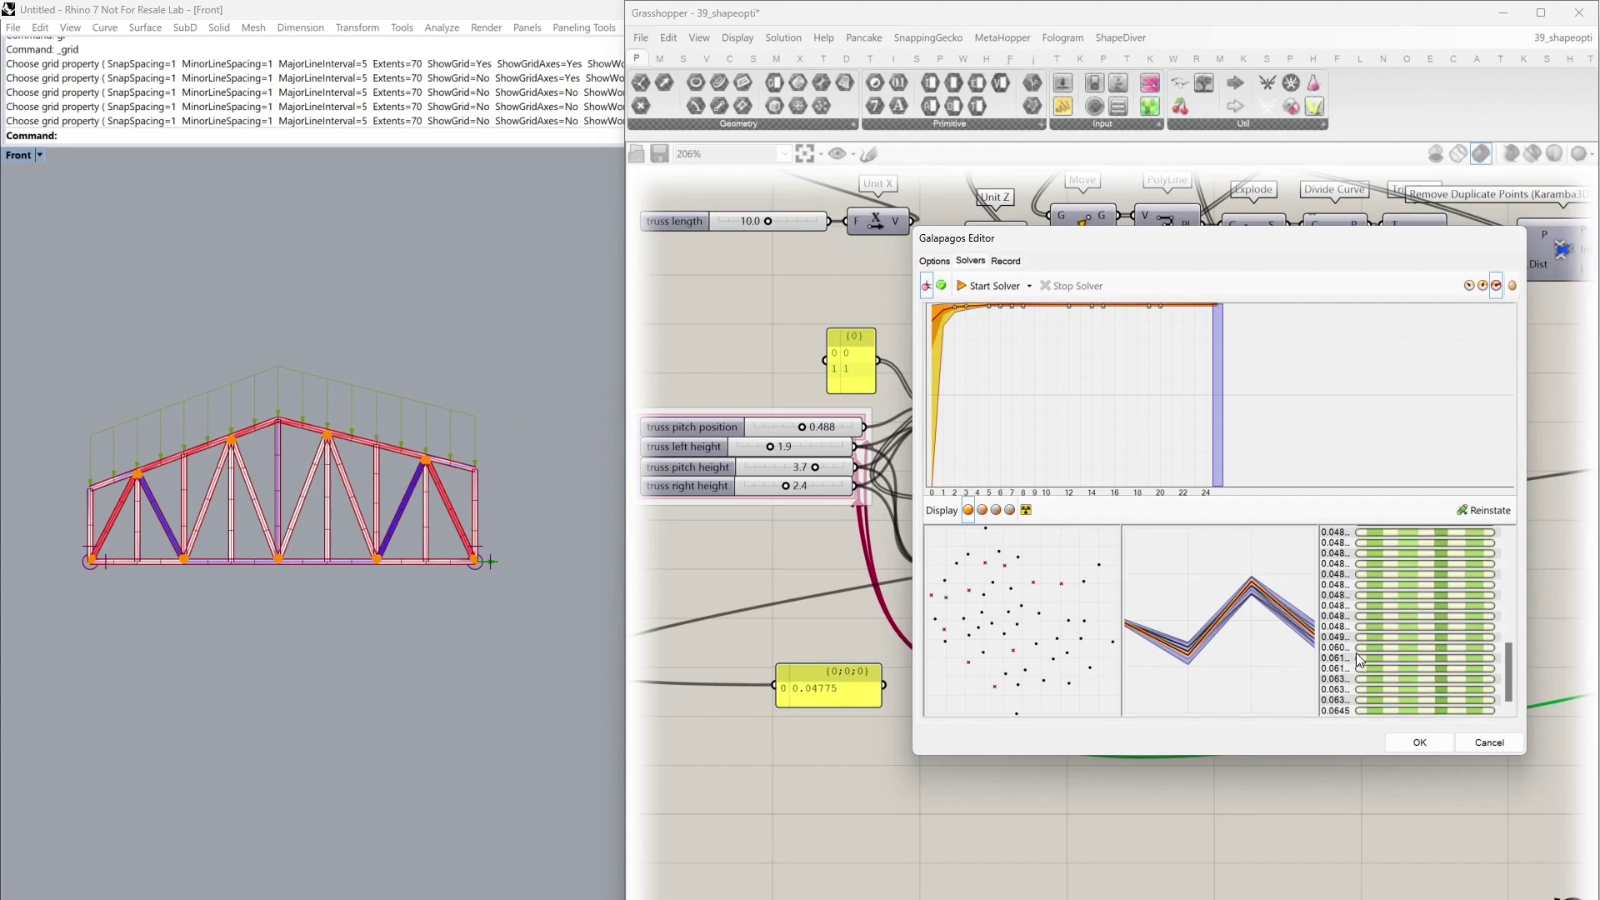
pyautogui.click(1367, 701)
pyautogui.click(1490, 511)
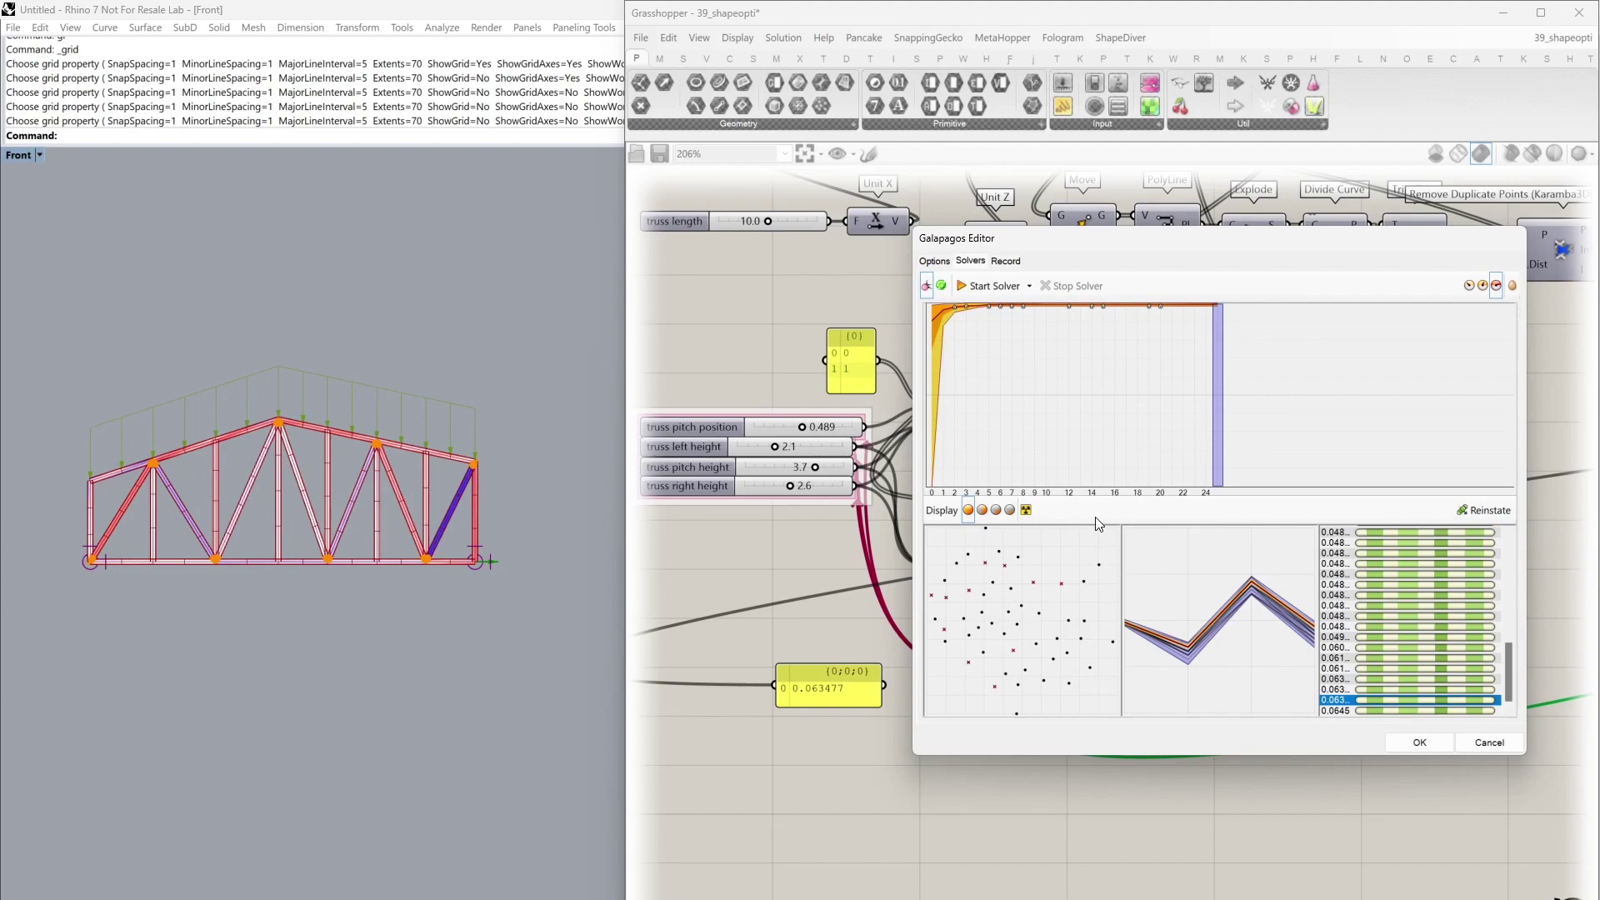
# Step: Show generations 1 and 0, reinstate early genomes, ending with the 0.078201 fitness one
pyautogui.click(943, 318)
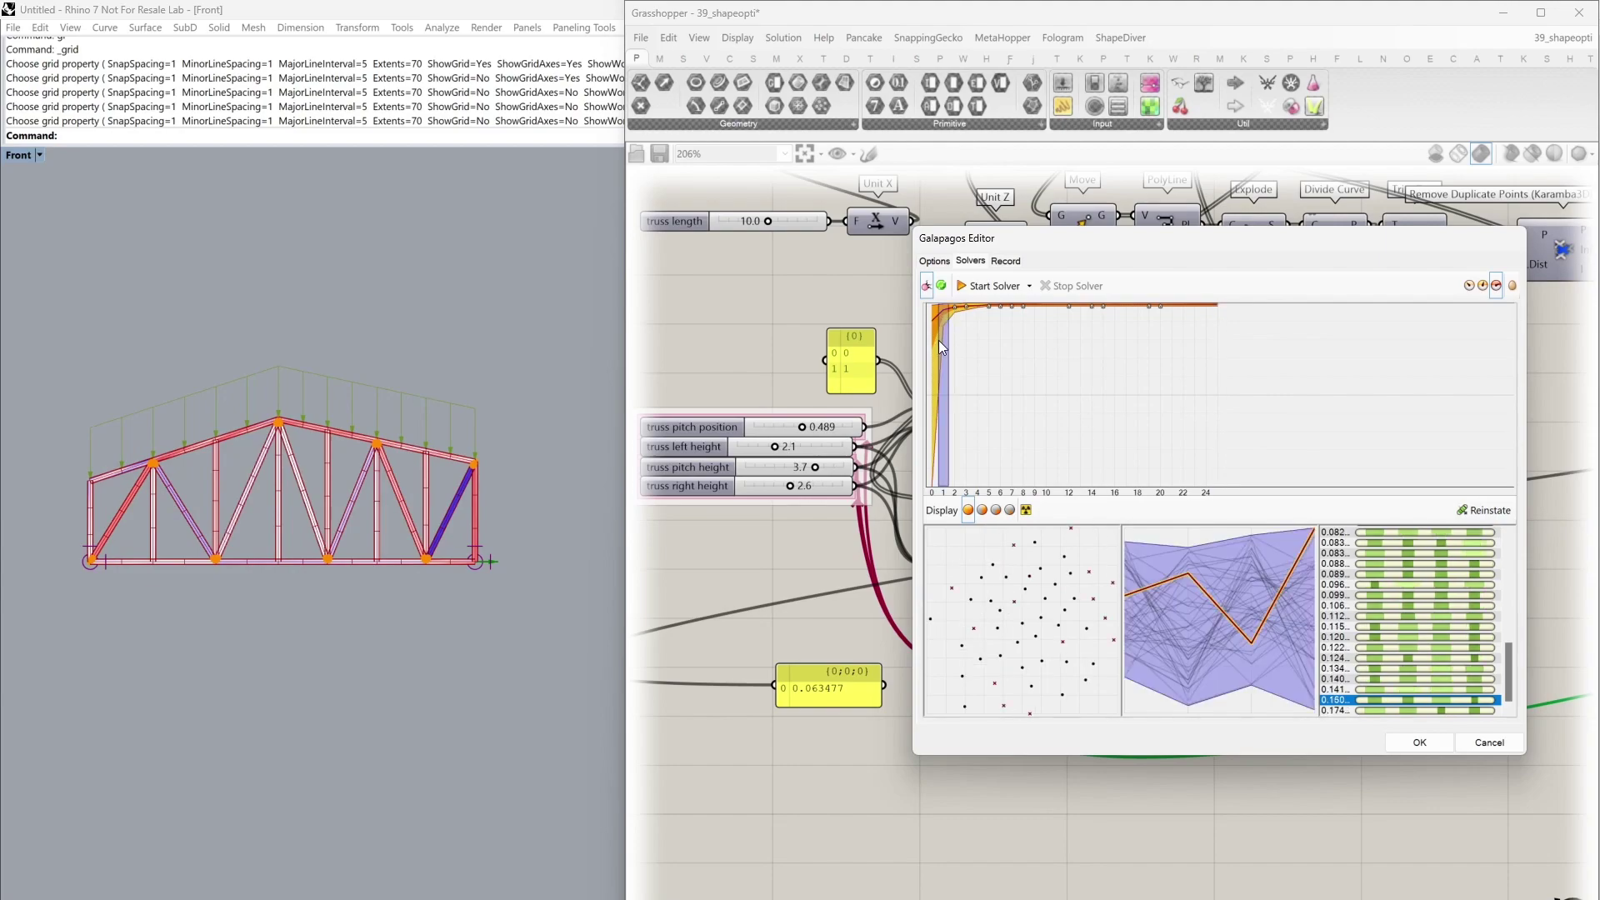
pyautogui.click(937, 338)
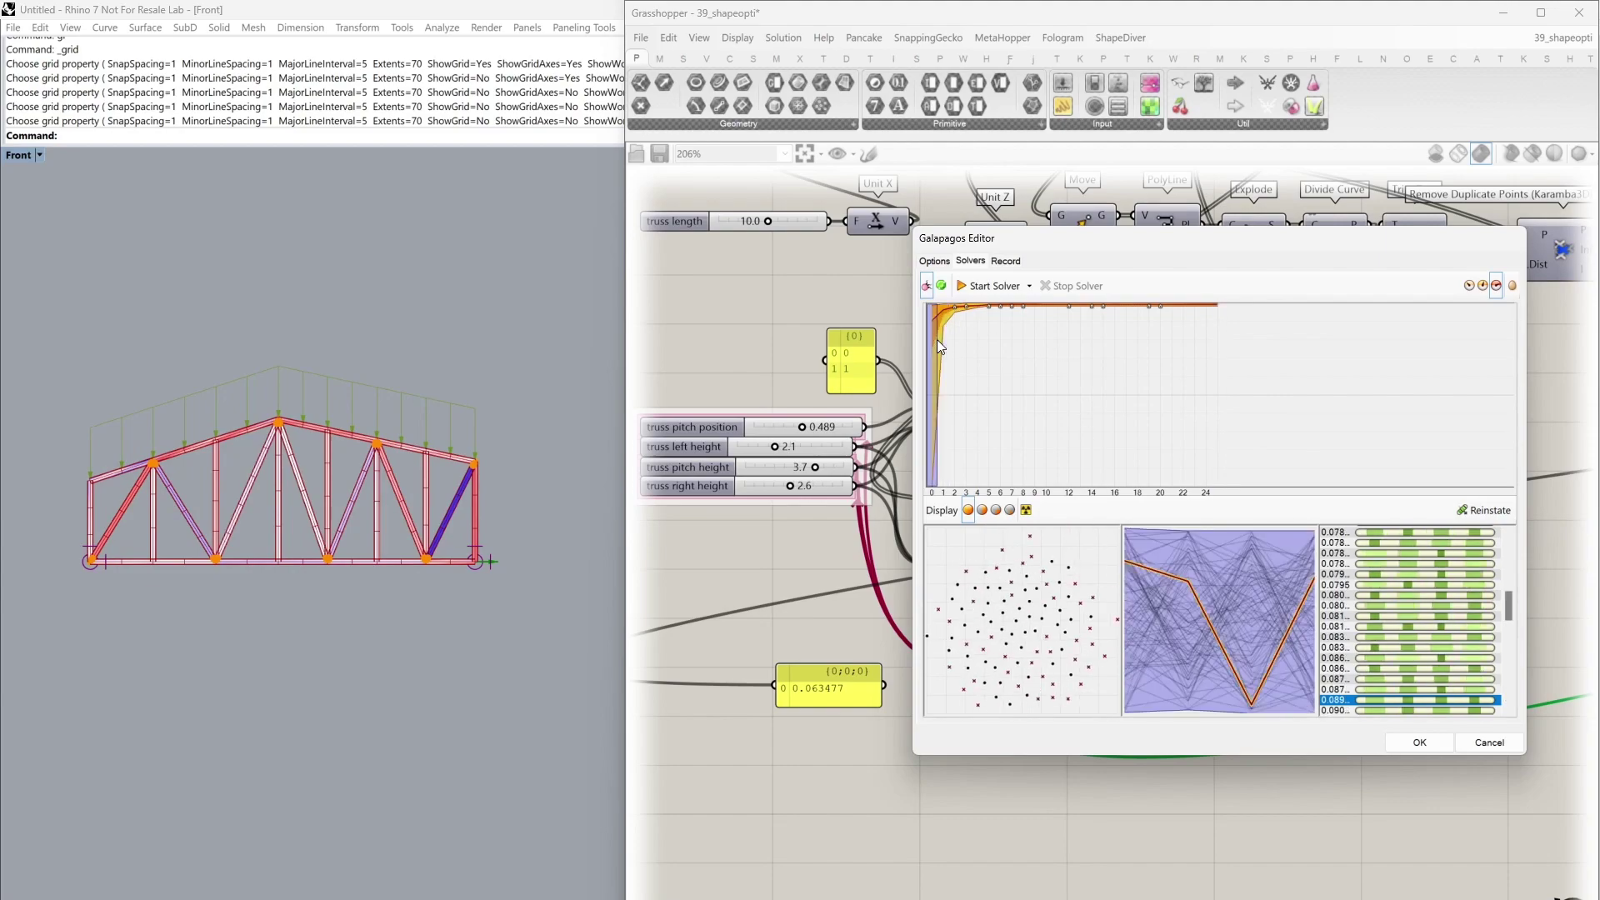
pyautogui.scroll(-3, 1393, 670)
pyautogui.scroll(6, 1393, 677)
pyautogui.click(1422, 612)
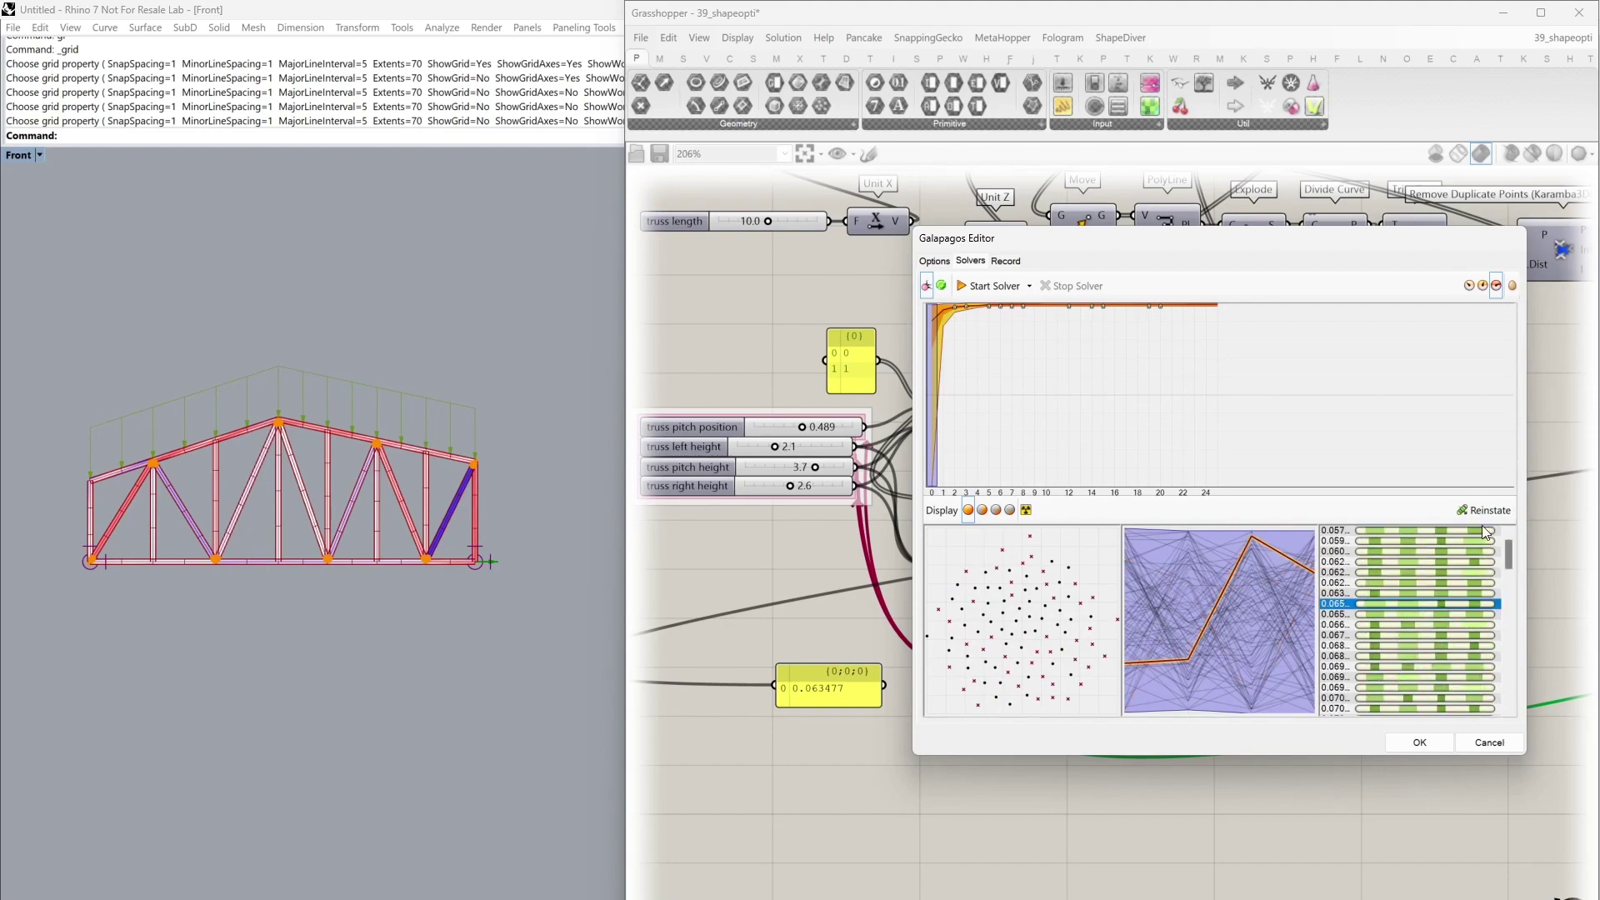
pyautogui.click(1491, 507)
pyautogui.scroll(-3, 1417, 633)
pyautogui.click(1399, 671)
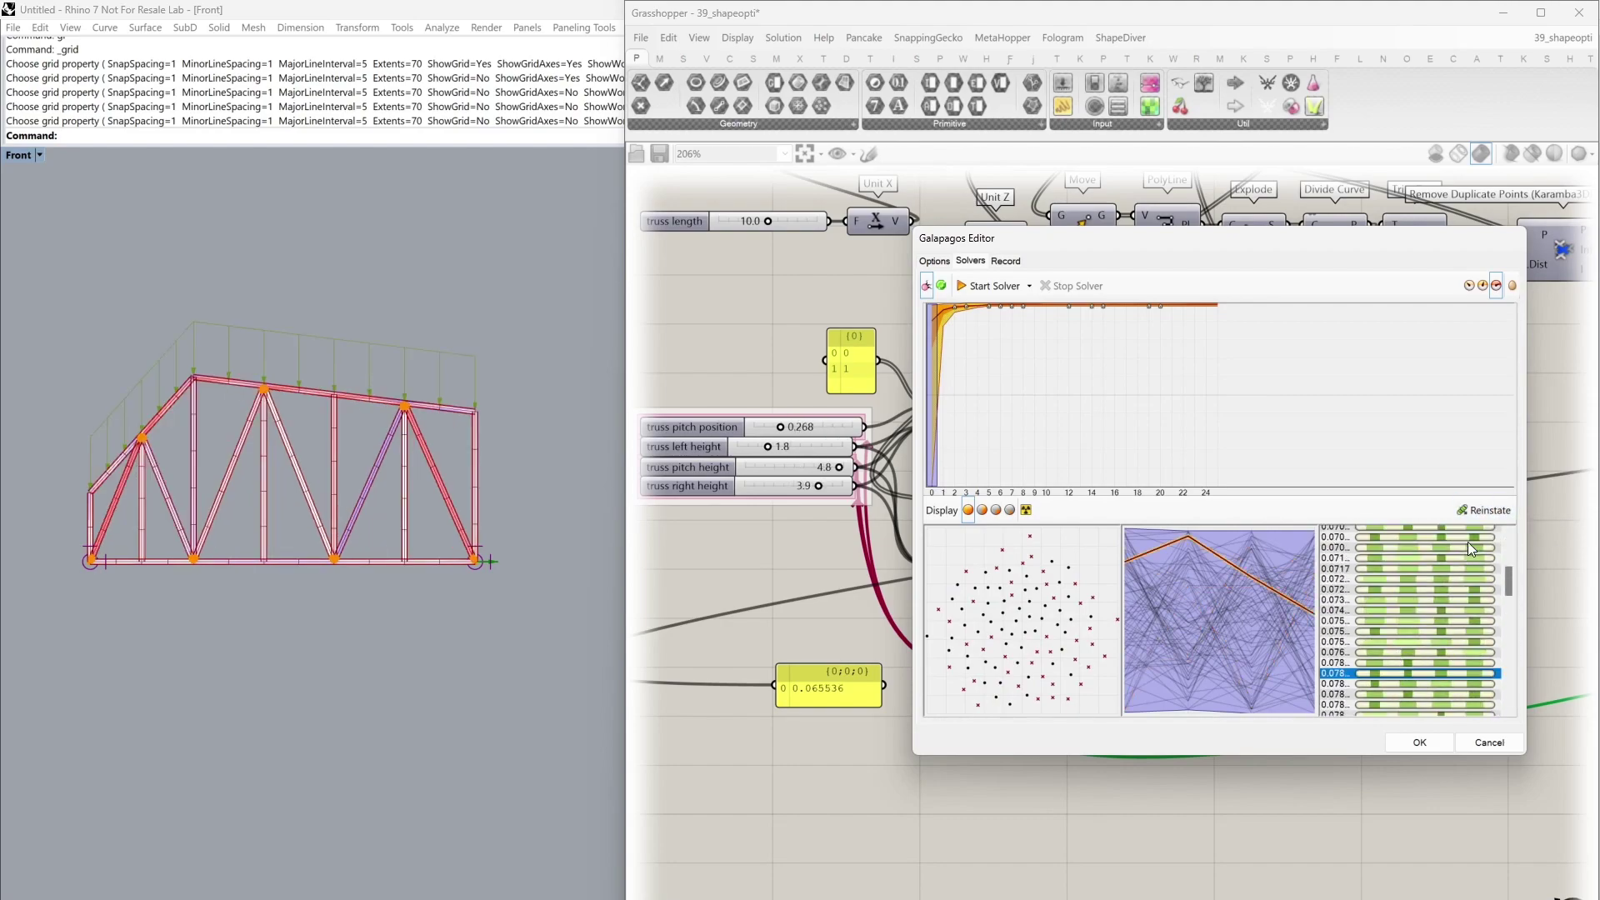
pyautogui.click(1480, 511)
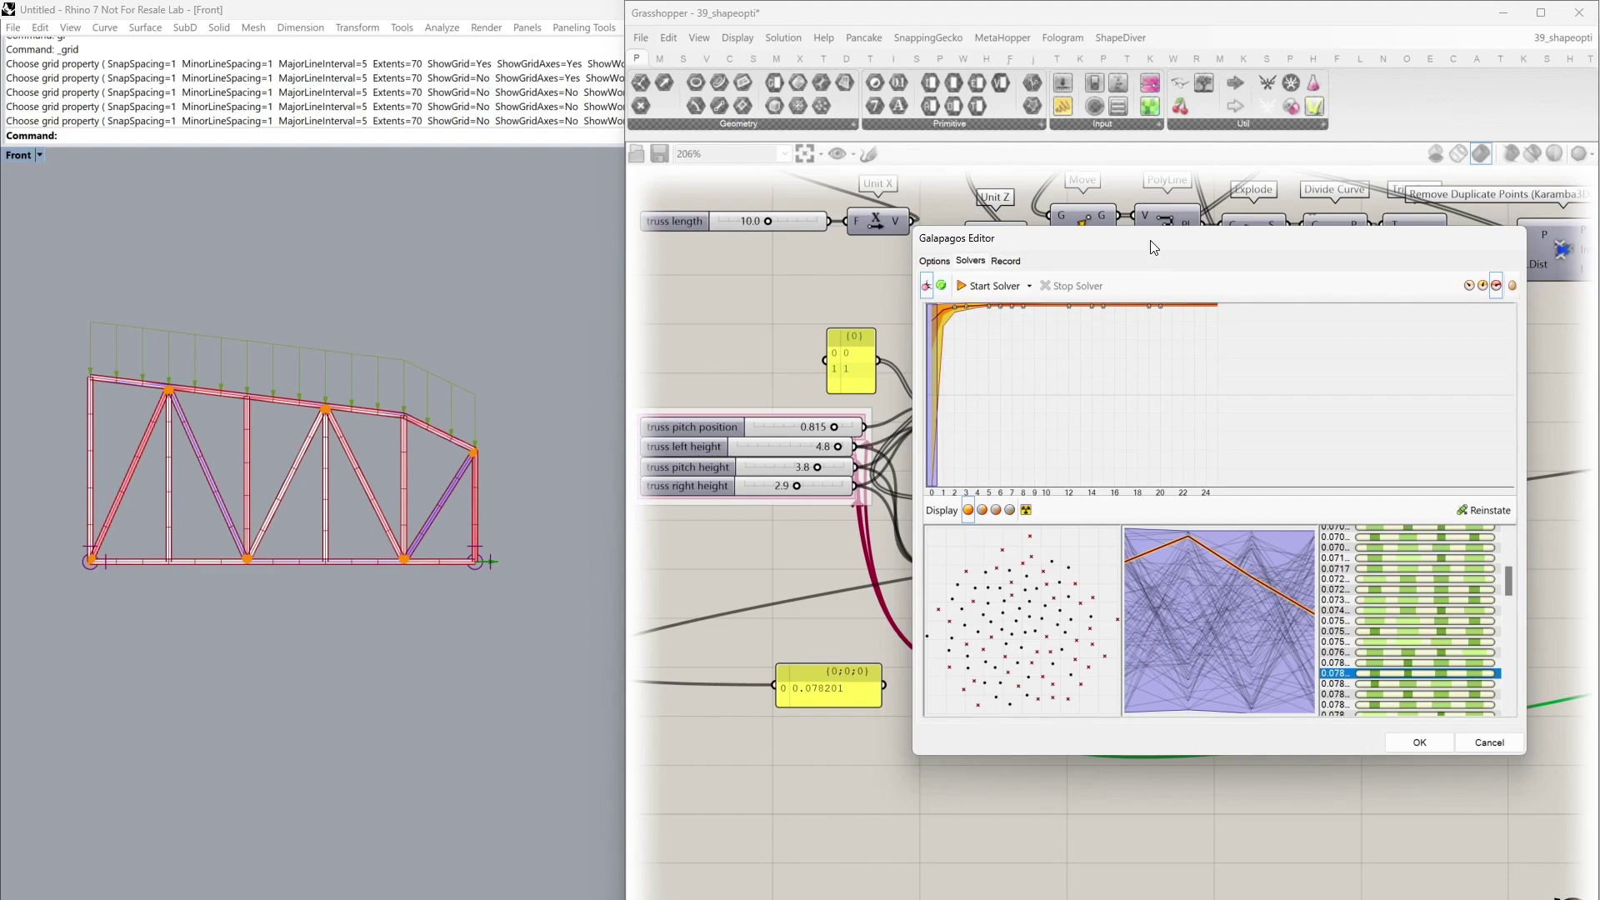
# Step: Switch the Galapagos Editor to its Record page of generation genomes and fitness
pyautogui.click(1007, 262)
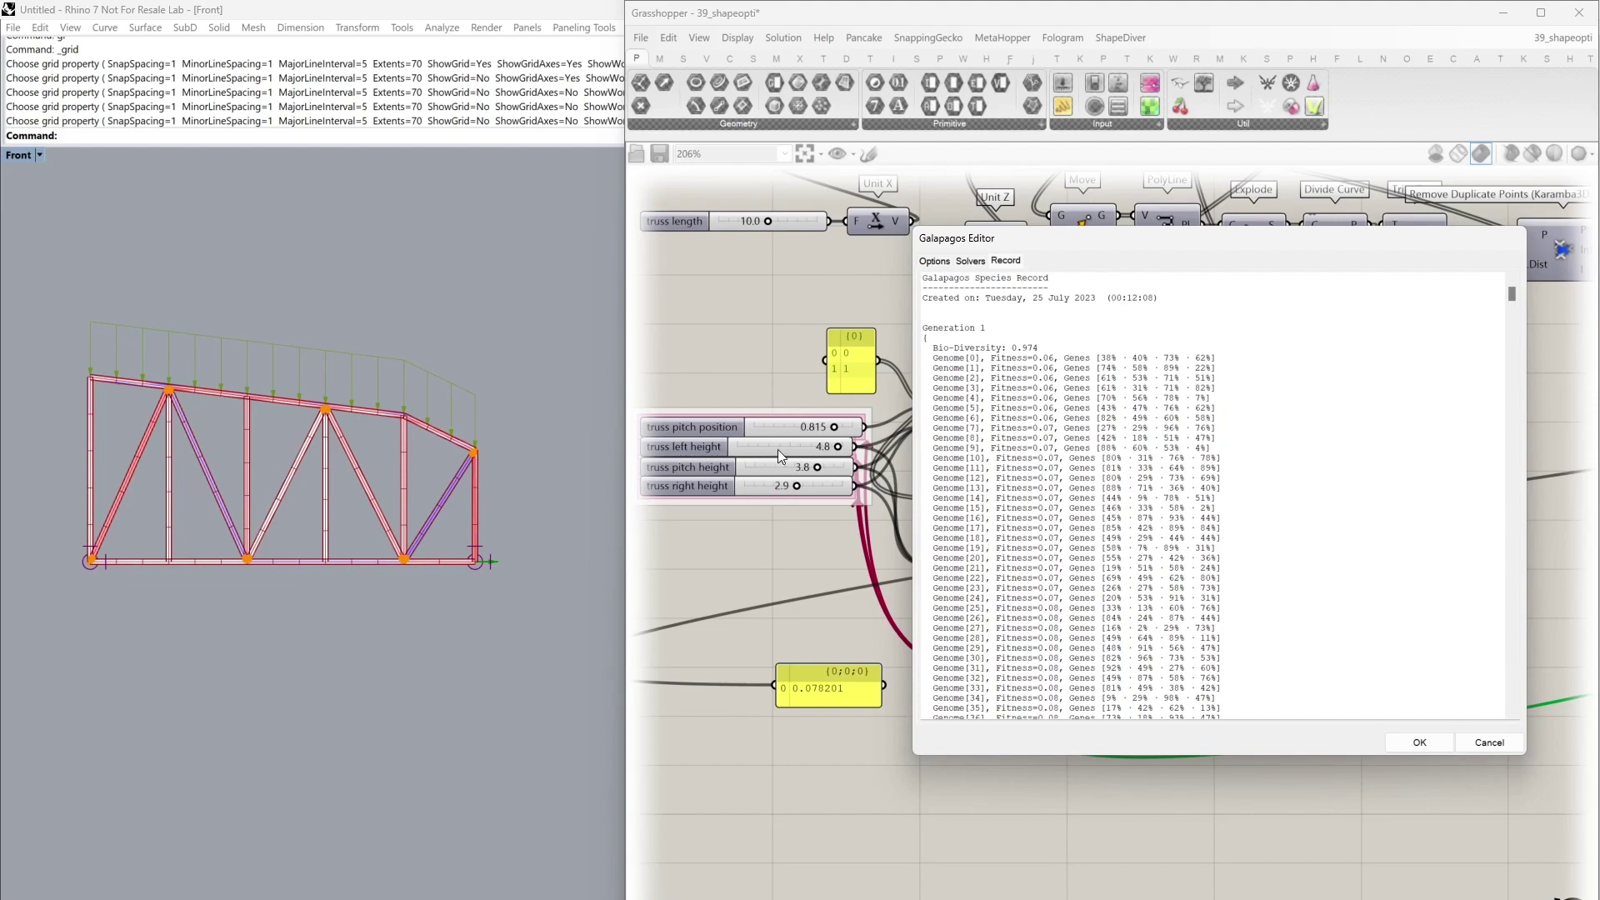
# Step: Reinstate the generation-22 genome with fitness 0.047437 and close the editor with OK
pyautogui.click(970, 261)
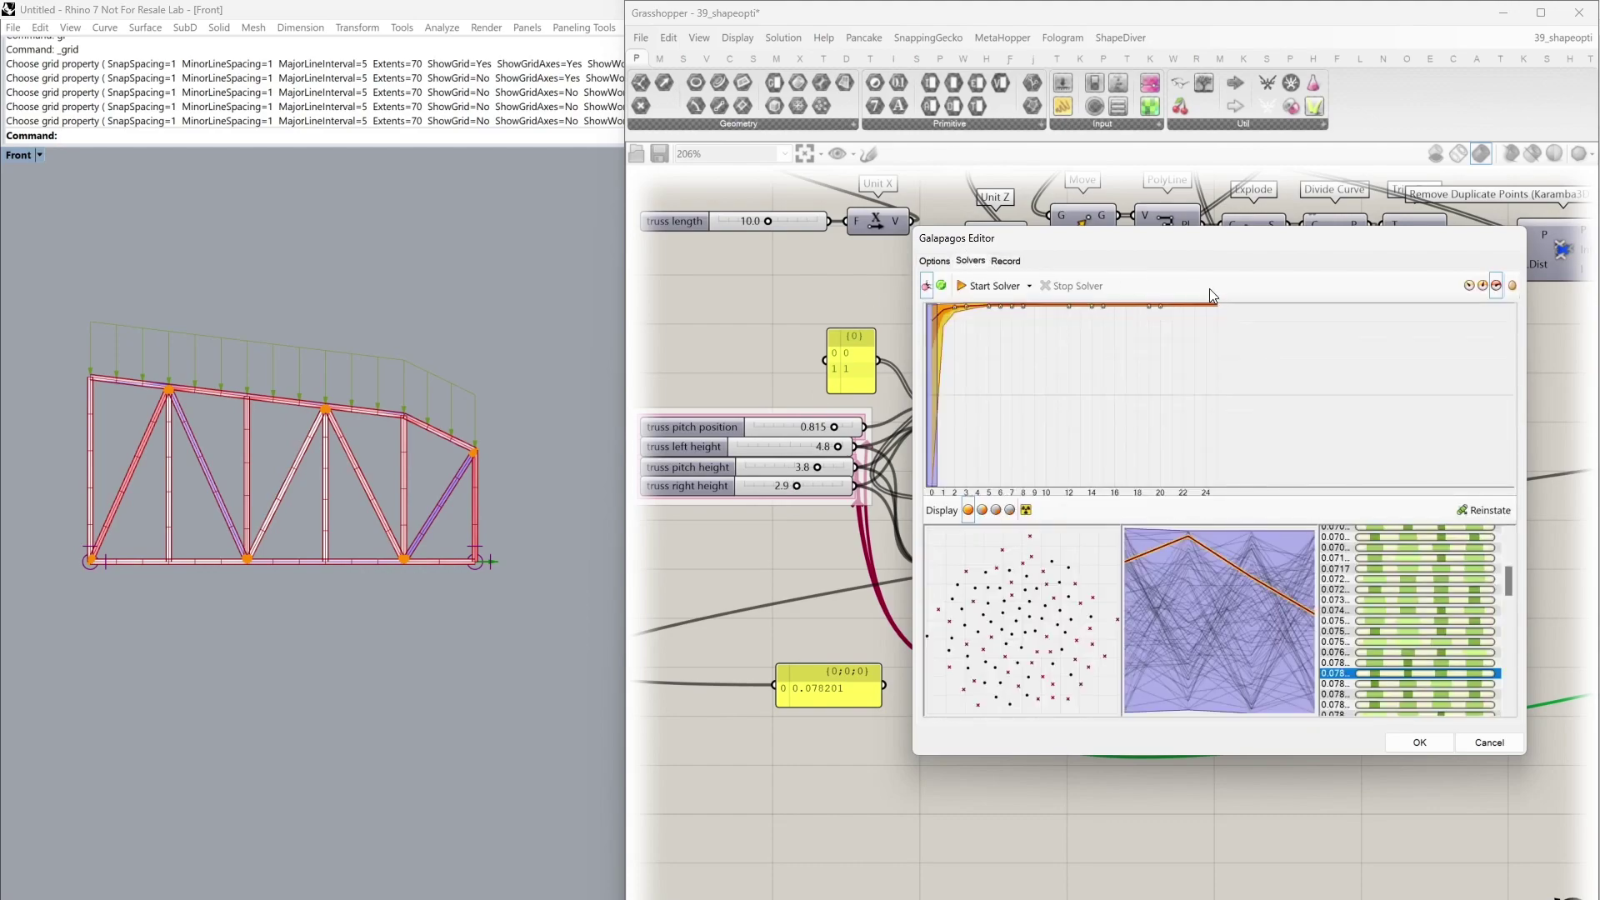
pyautogui.scroll(3, 1378, 588)
pyautogui.click(1417, 584)
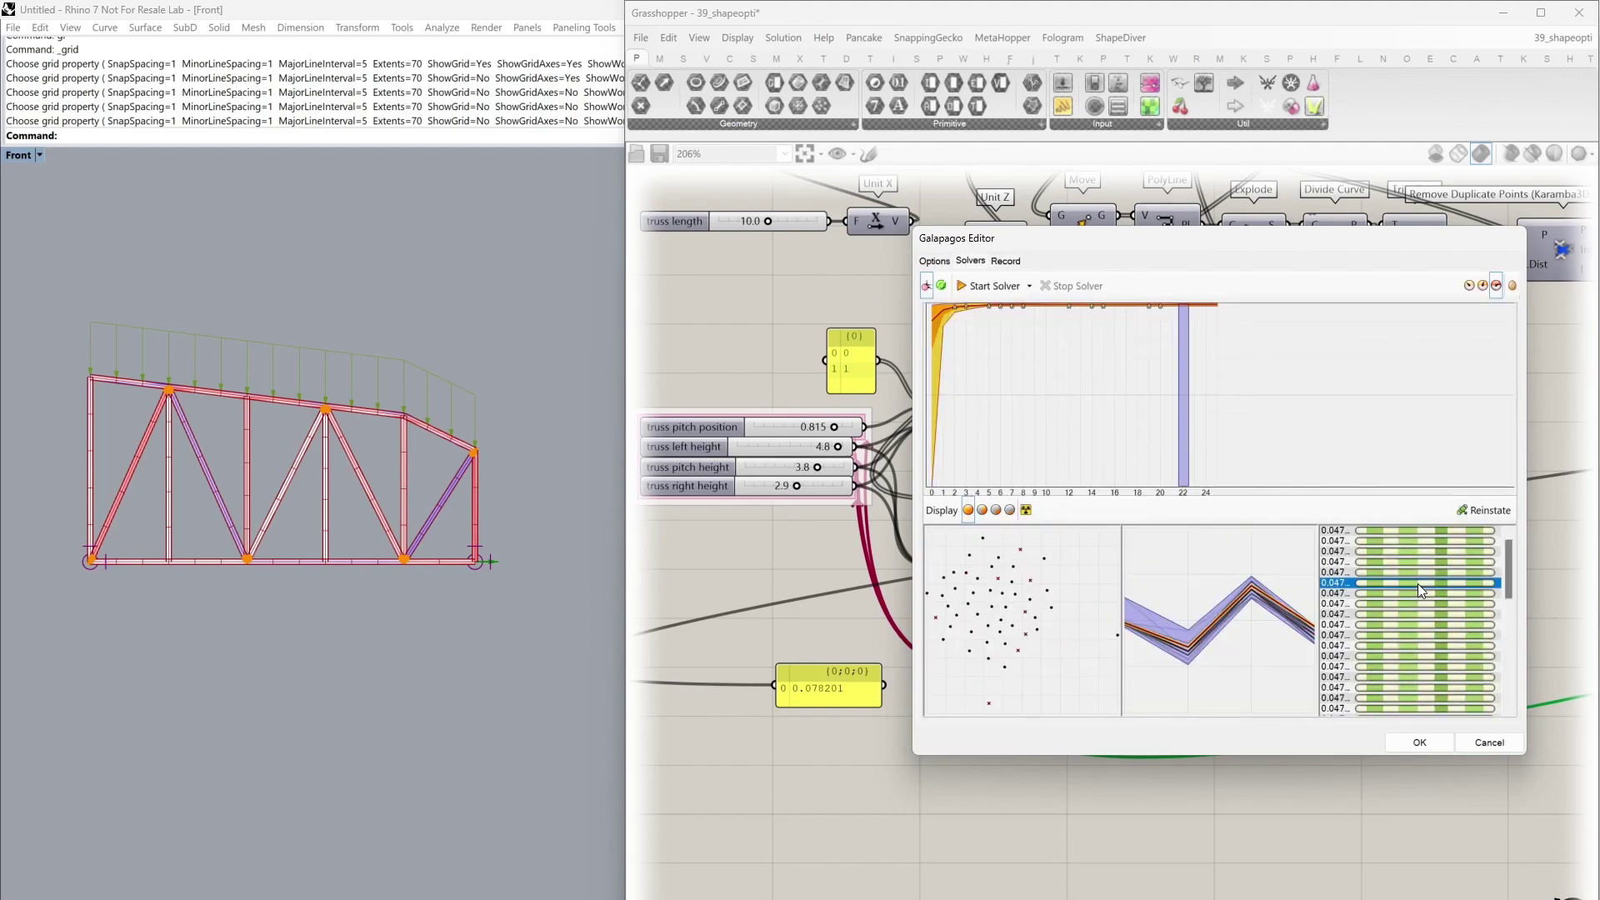
pyautogui.click(1498, 510)
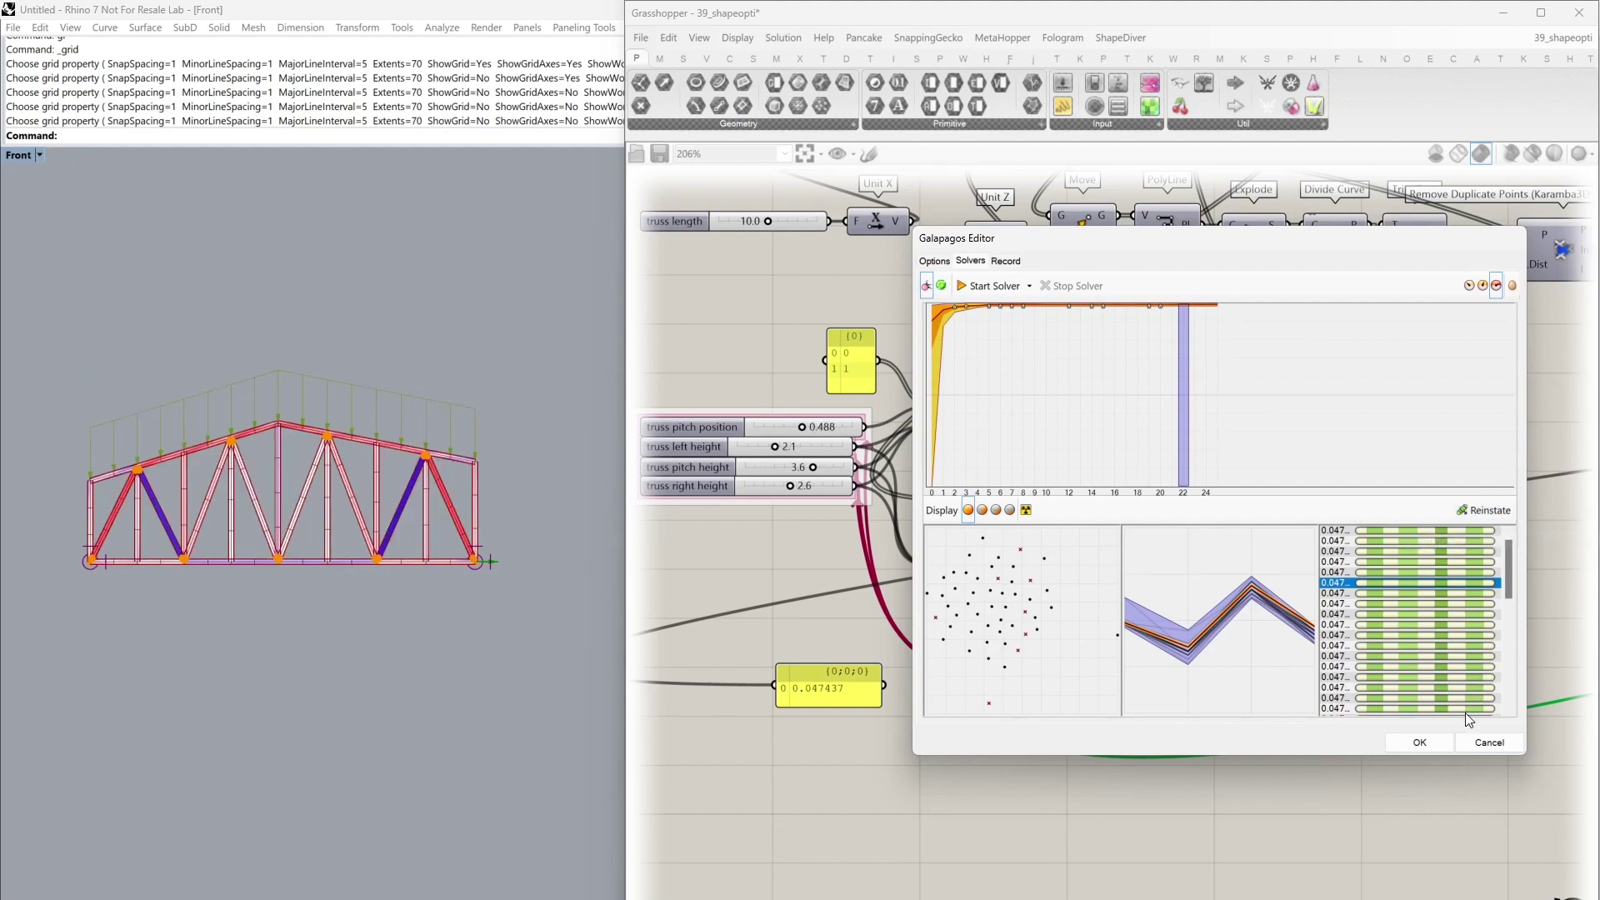
pyautogui.click(1419, 741)
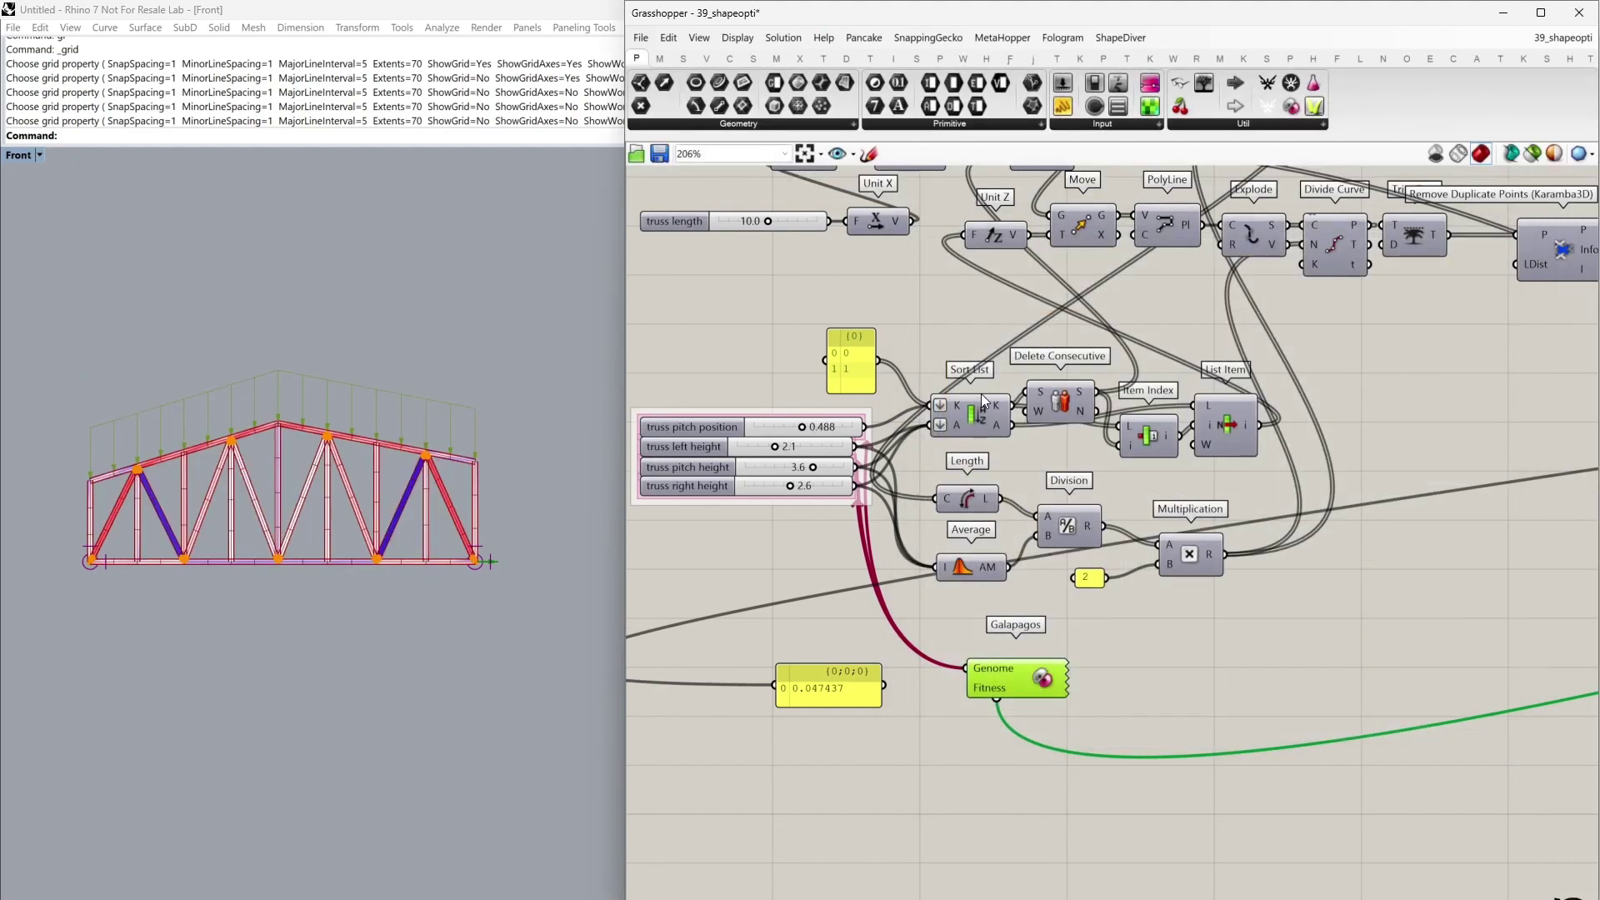